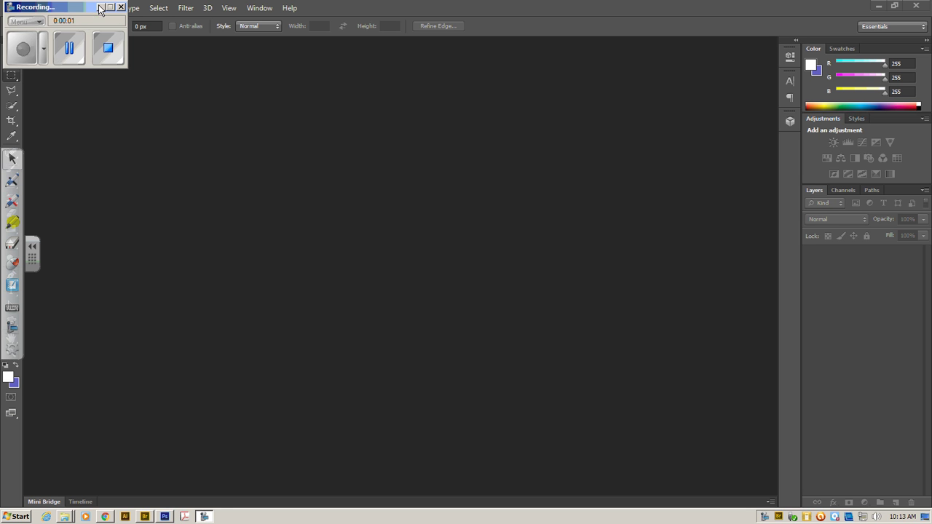
# Step: Look through the File menu and the Windows Start program list without launching anything
pyautogui.click(101, 6)
pyautogui.click(31, 250)
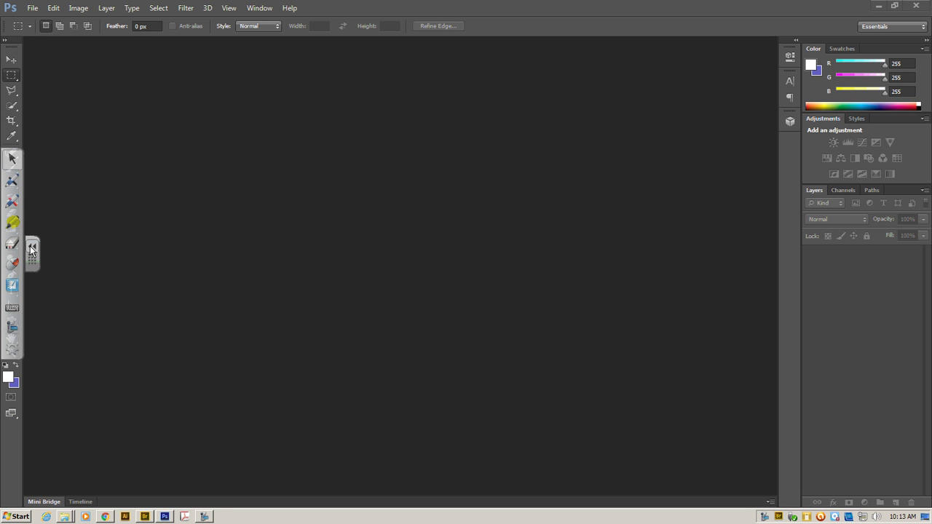
pyautogui.click(33, 7)
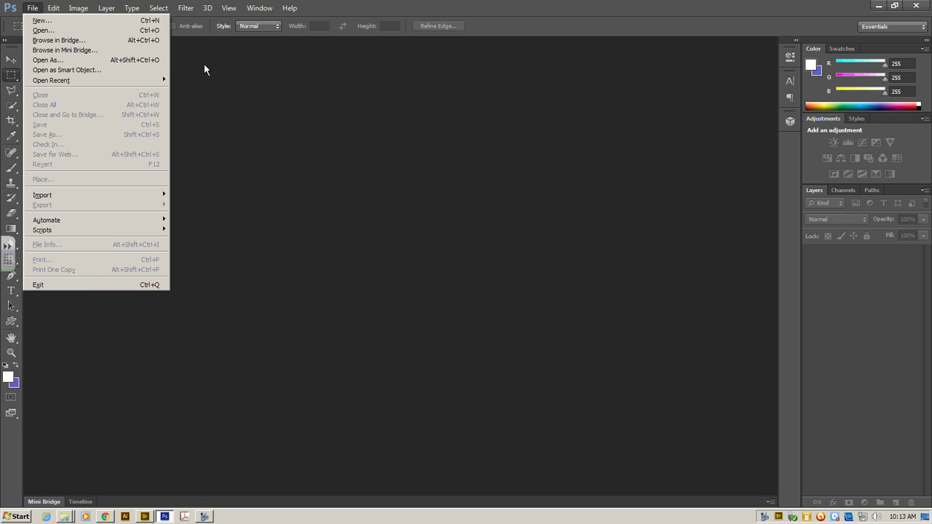
pyautogui.click(276, 82)
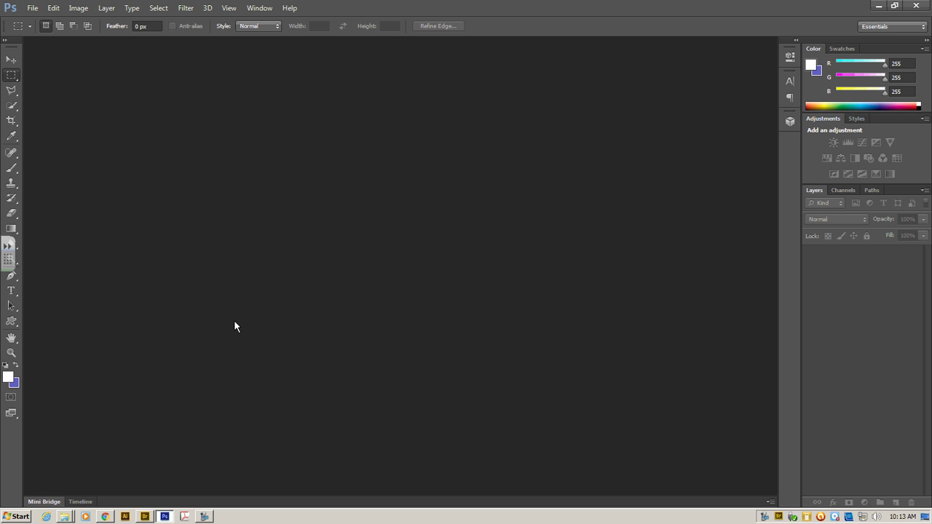
pyautogui.click(9, 518)
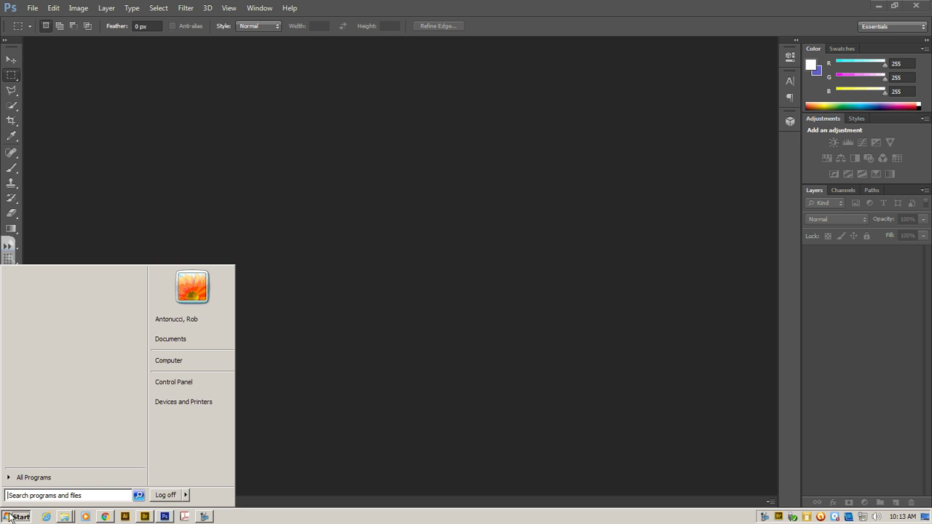
pyautogui.click(27, 478)
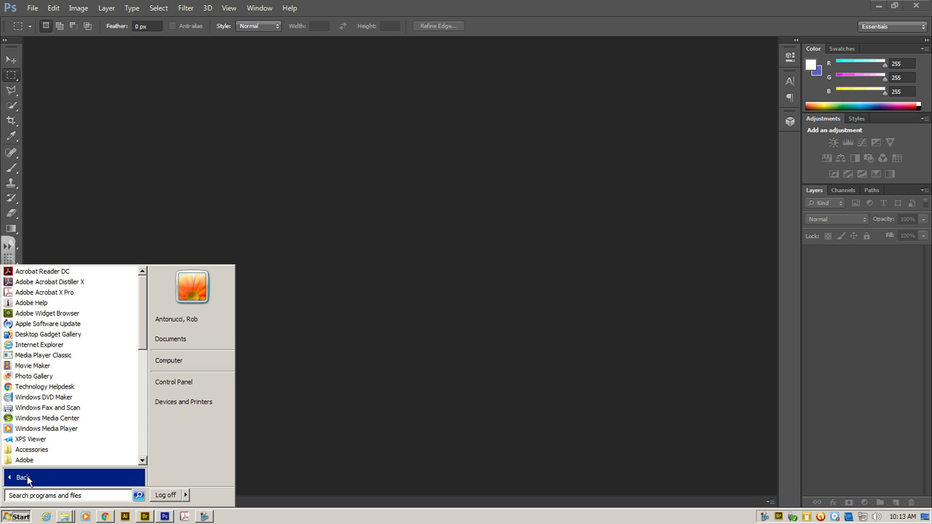
pyautogui.moveTo(140, 324); pyautogui.dragTo(143, 376)
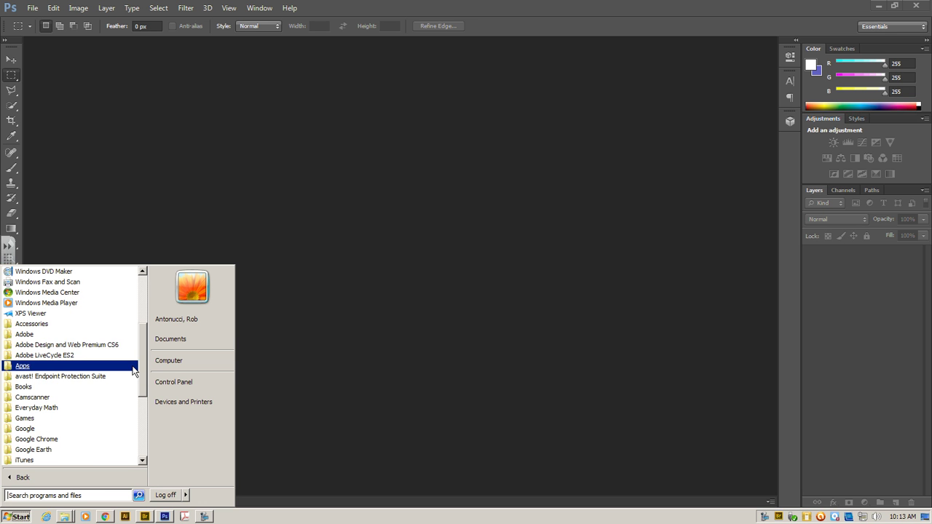
pyautogui.click(40, 345)
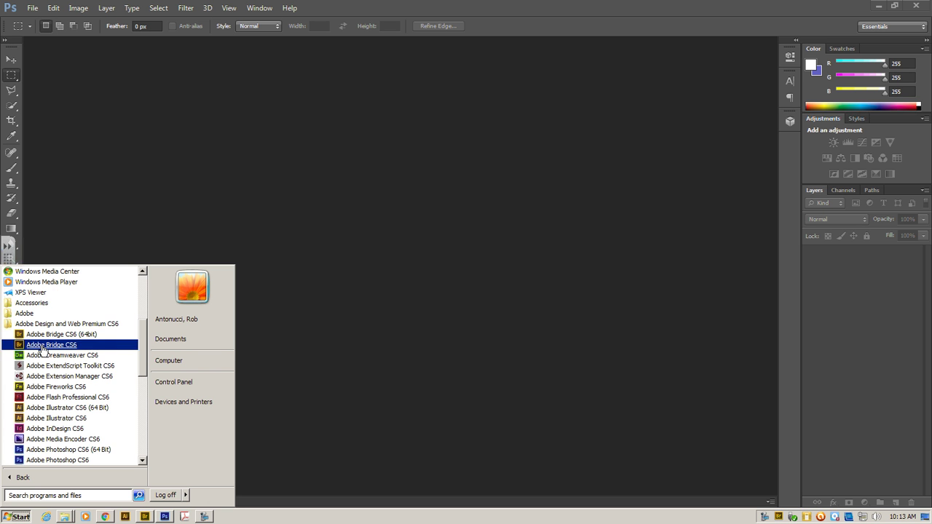
pyautogui.moveTo(141, 349); pyautogui.dragTo(142, 368)
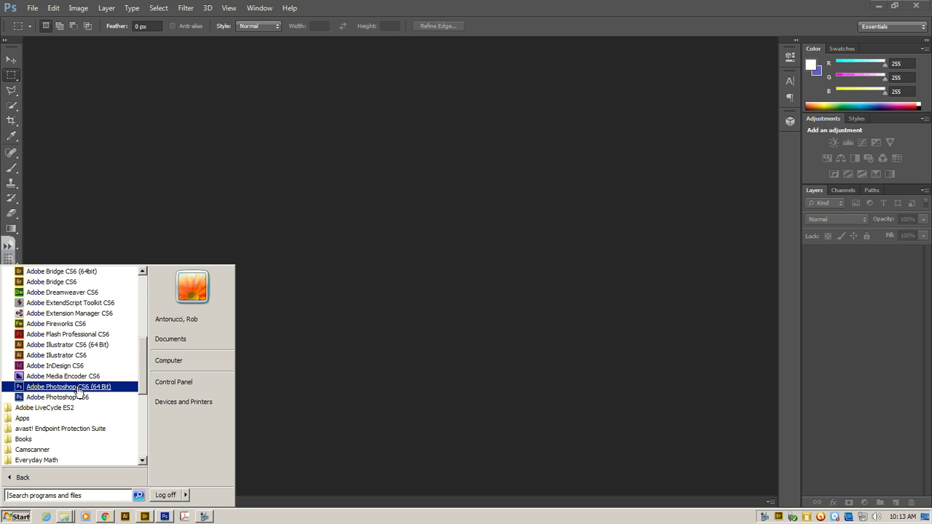
pyautogui.click(124, 233)
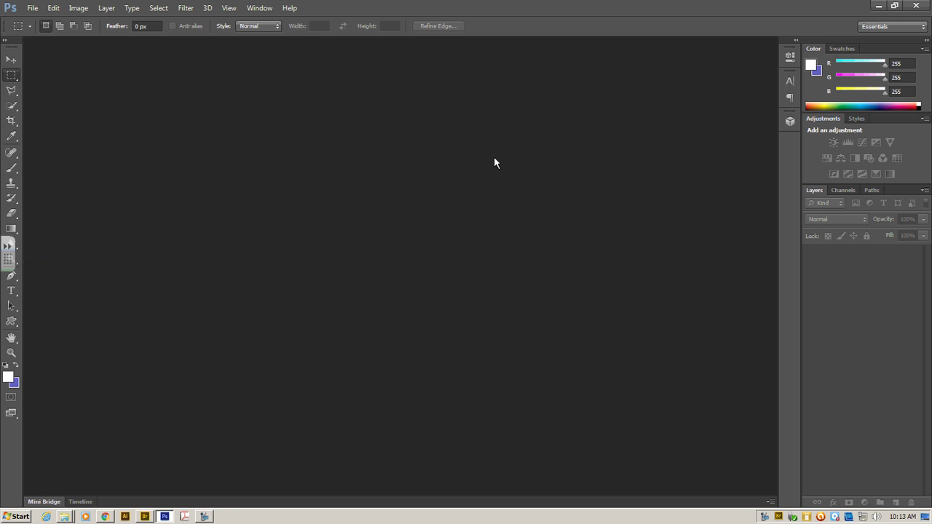
# Step: In File > Open, go to Shared Files (S:) > Middle School Classes > teacher folder > 6th Grade > Q2
pyautogui.click(32, 8)
pyautogui.click(40, 30)
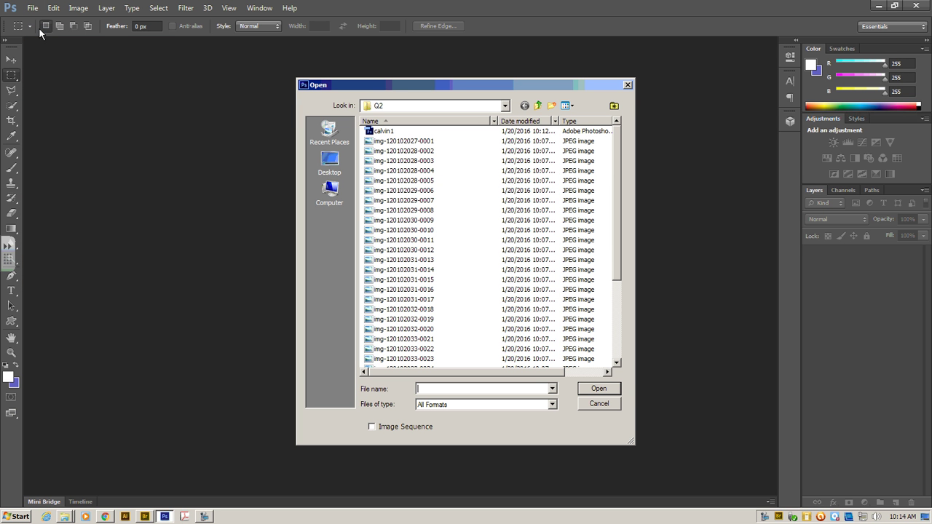
pyautogui.click(335, 198)
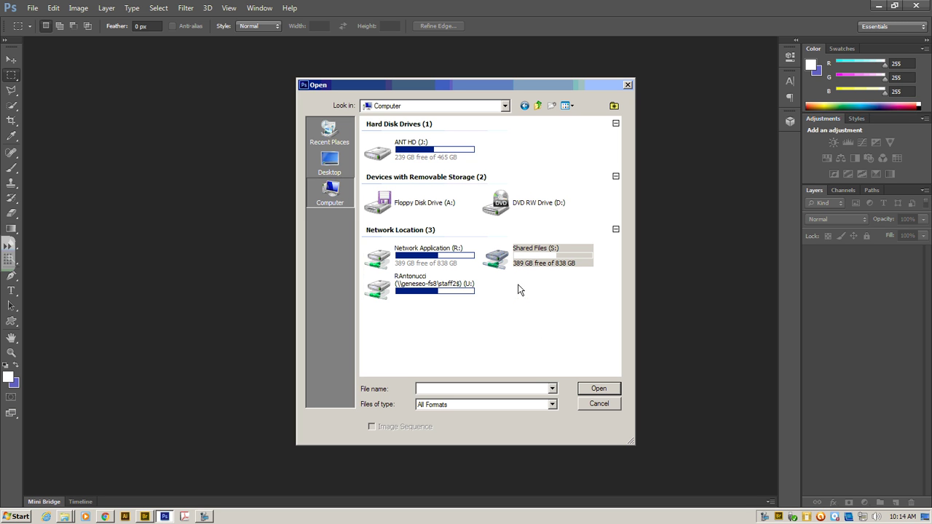
pyautogui.doubleClick(495, 258)
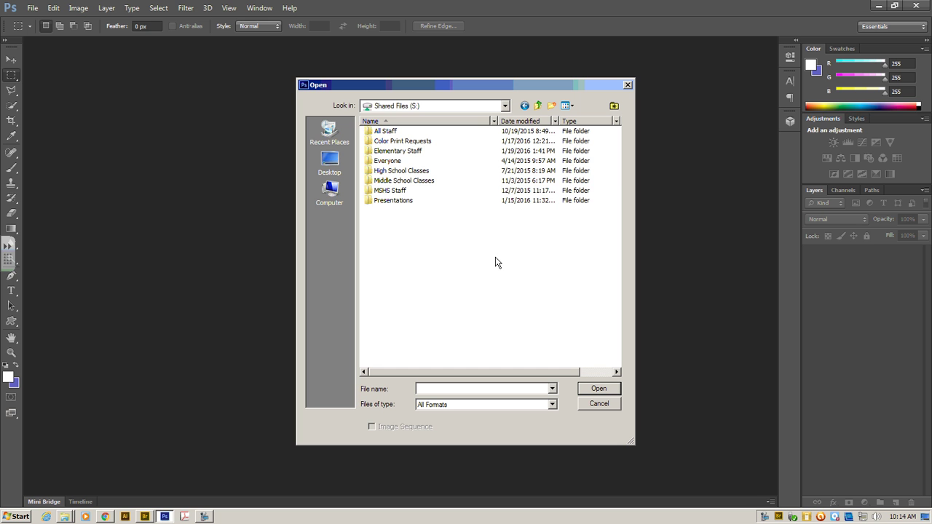
pyautogui.doubleClick(421, 182)
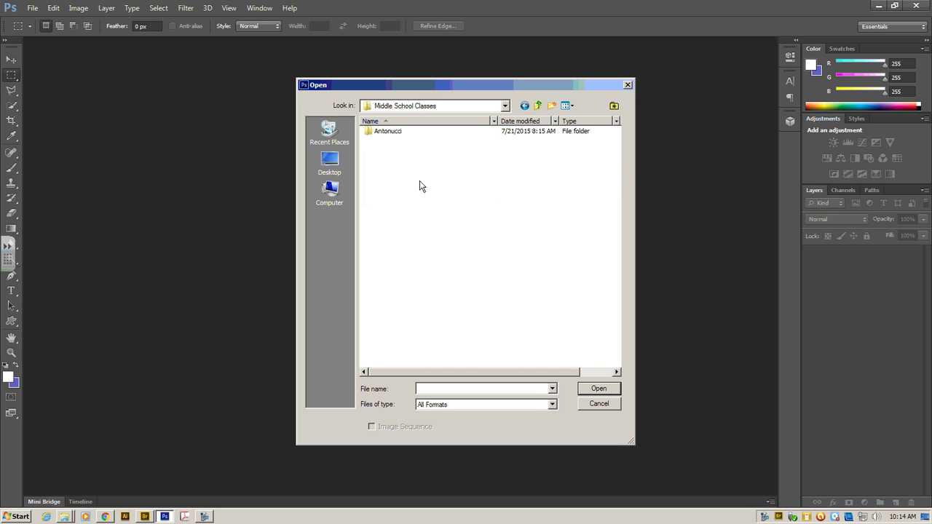
pyautogui.doubleClick(391, 132)
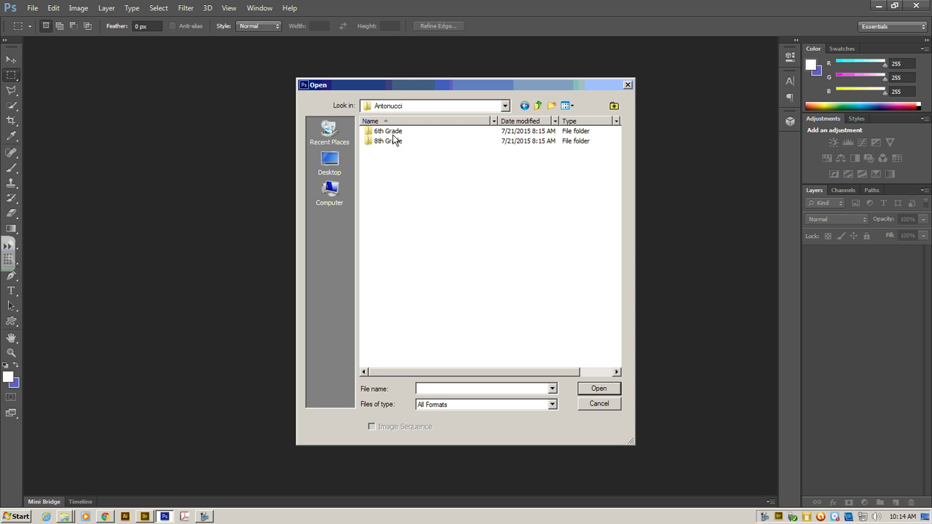
pyautogui.doubleClick(392, 133)
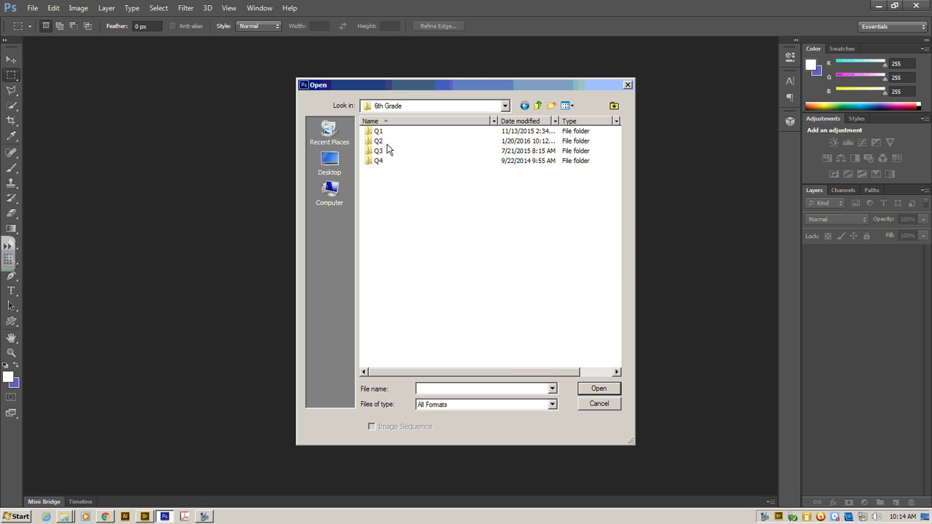
pyautogui.doubleClick(383, 142)
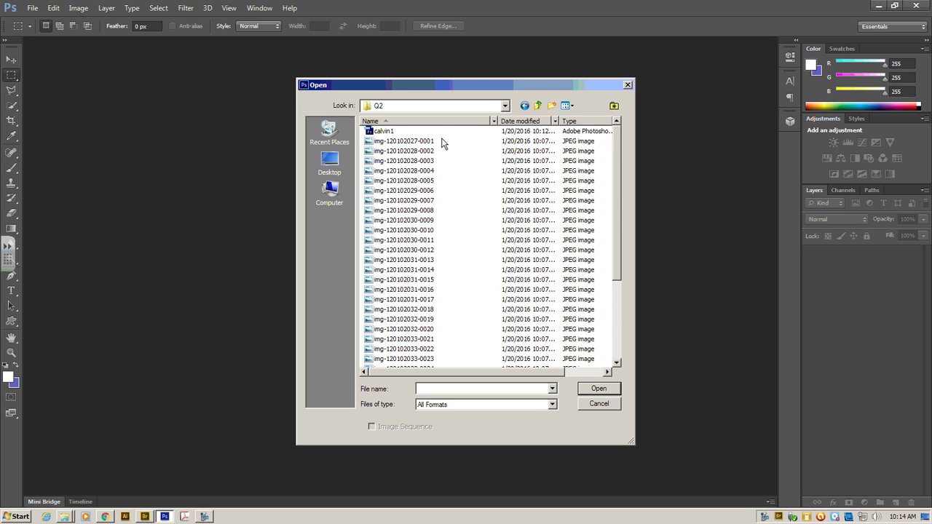
pyautogui.moveTo(620, 230)
pyautogui.mouseDown()
pyautogui.moveTo(618, 289)
pyautogui.moveTo(619, 225)
pyautogui.mouseUp()
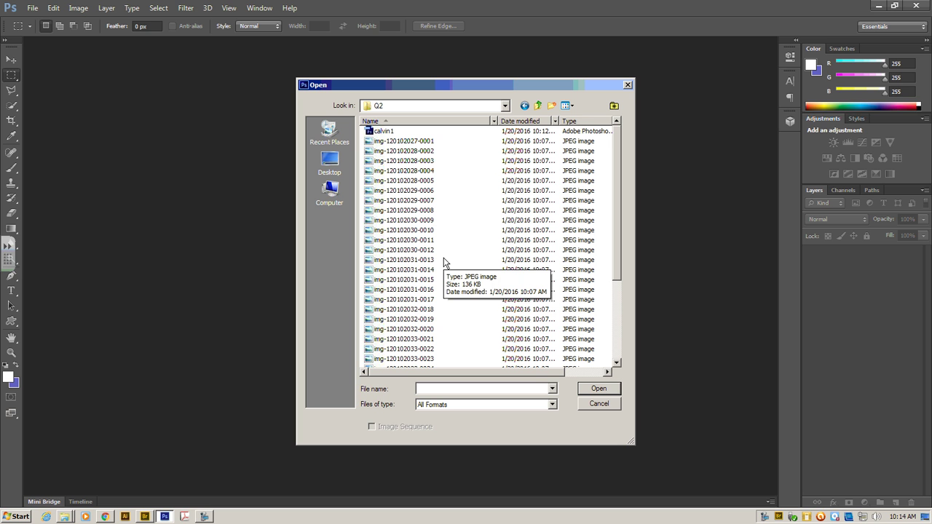
# Step: Show the files as extra-large icons, then open calvin1.psd
pyautogui.click(569, 106)
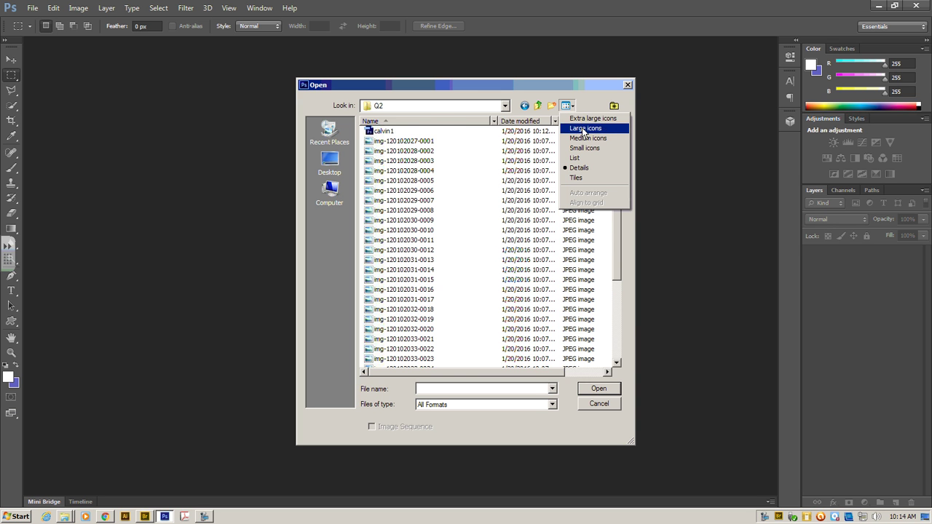
pyautogui.click(583, 128)
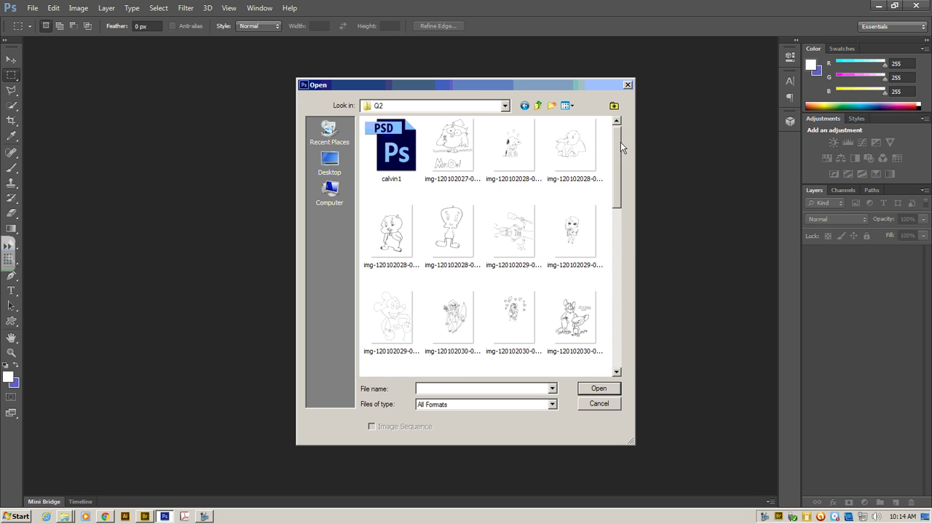
pyautogui.moveTo(621, 143); pyautogui.dragTo(625, 175)
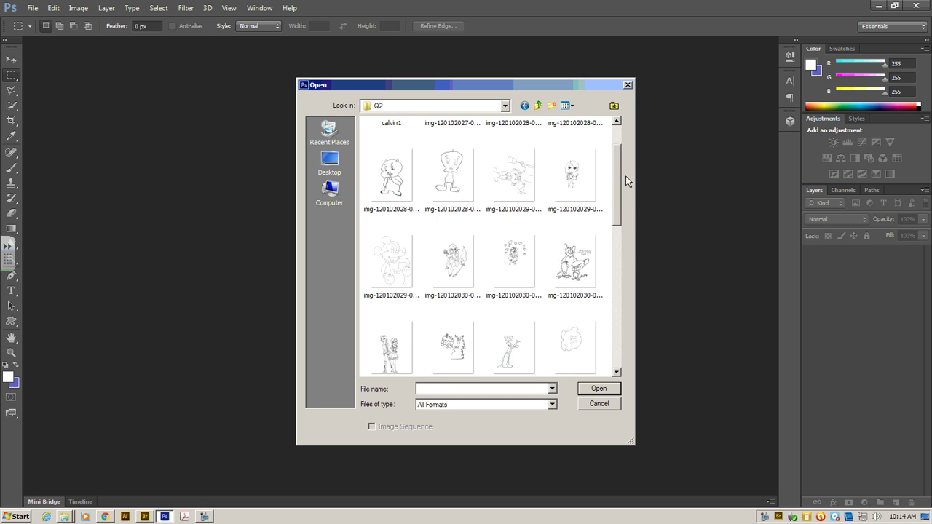
pyautogui.click(572, 106)
pyautogui.click(579, 117)
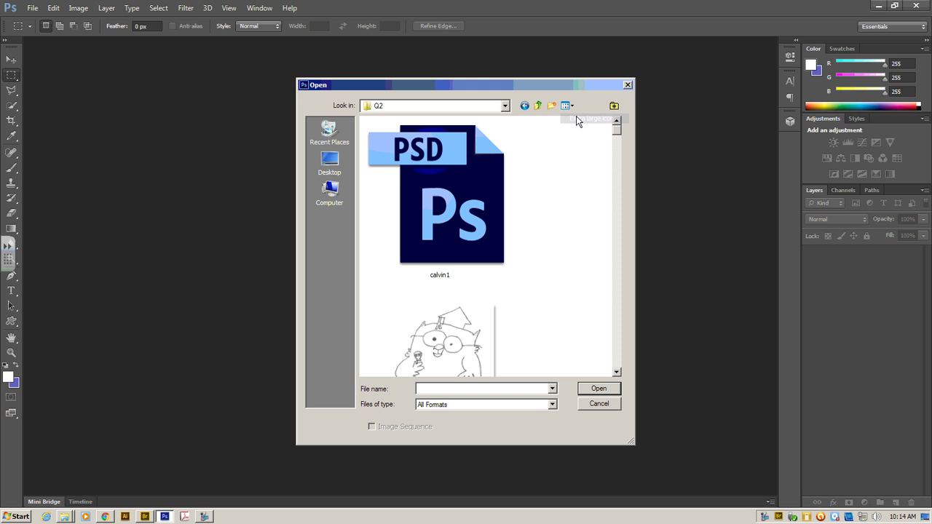
pyautogui.moveTo(616, 128)
pyautogui.mouseDown()
pyautogui.moveTo(611, 165)
pyautogui.moveTo(621, 120)
pyautogui.mouseUp()
pyautogui.click(462, 188)
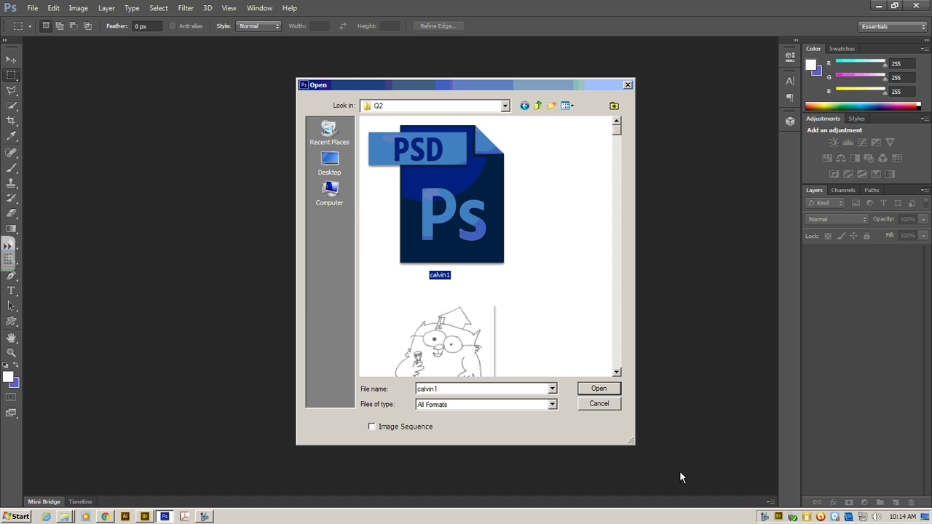
pyautogui.click(607, 389)
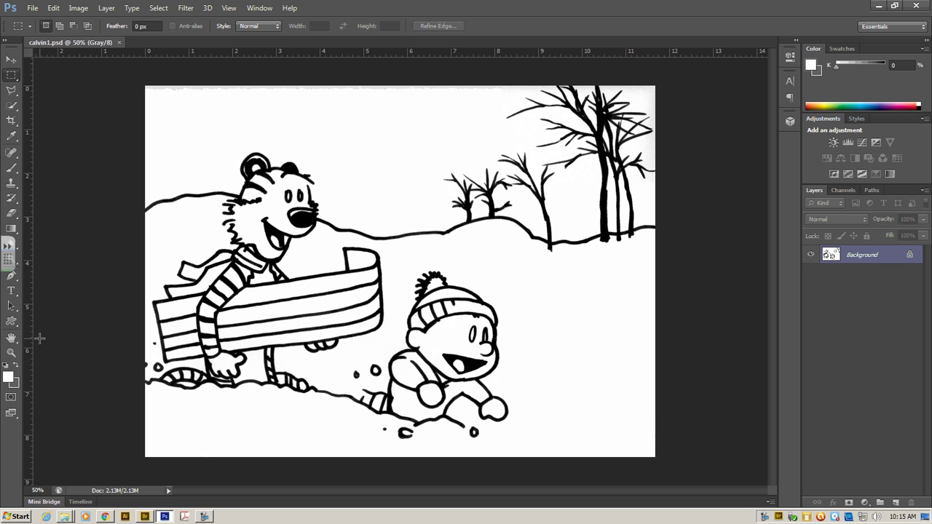
# Step: Zoom in to about 164% with a Zoom marquee around Hobbes's head
pyautogui.click(11, 352)
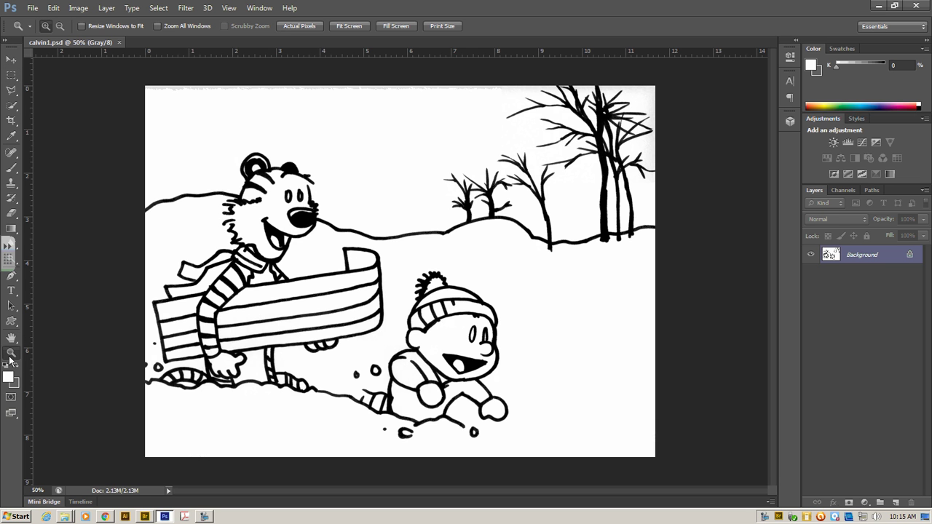
pyautogui.moveTo(208, 145); pyautogui.dragTo(350, 268)
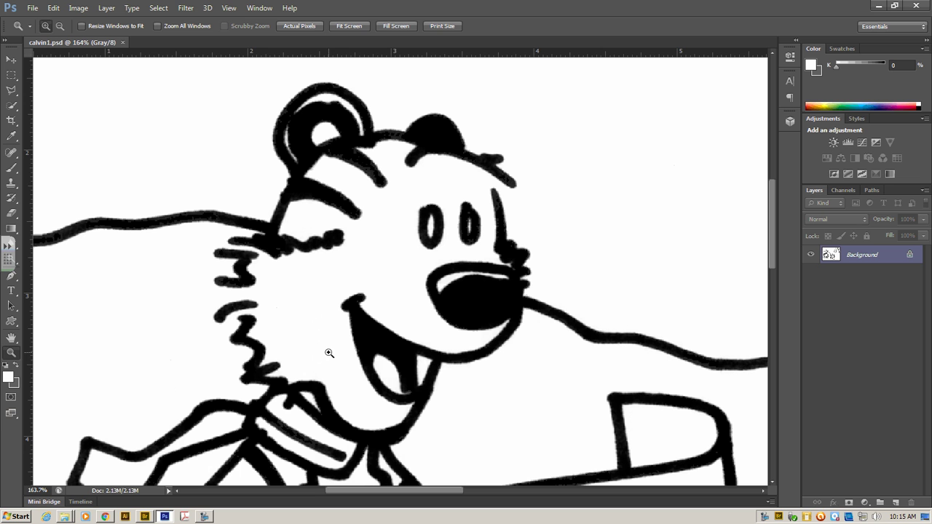
# Step: Select the Brush tool and reset the foreground colour to default black
pyautogui.click(12, 168)
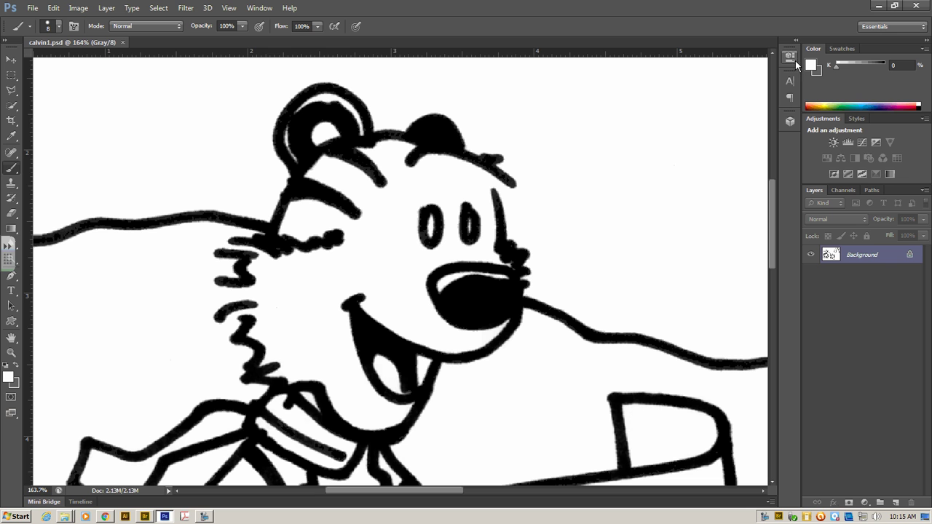
pyautogui.click(836, 48)
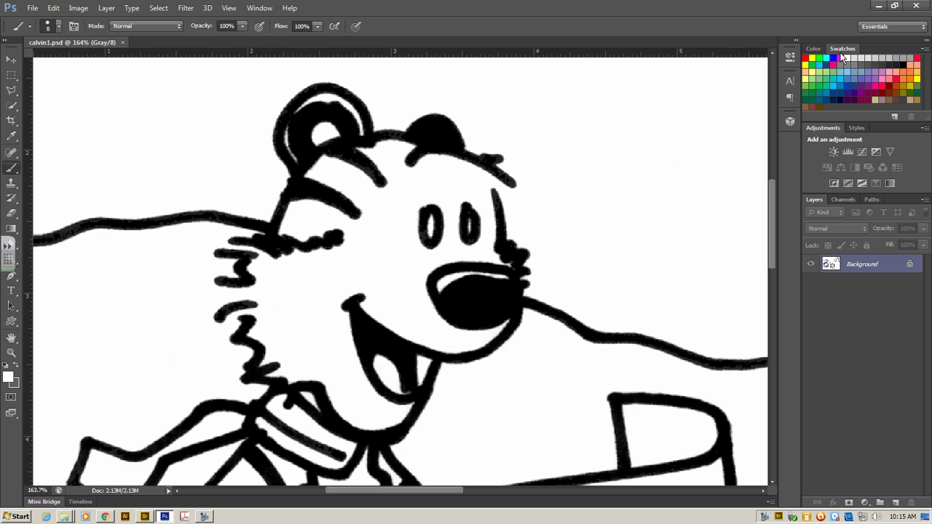
pyautogui.click(259, 8)
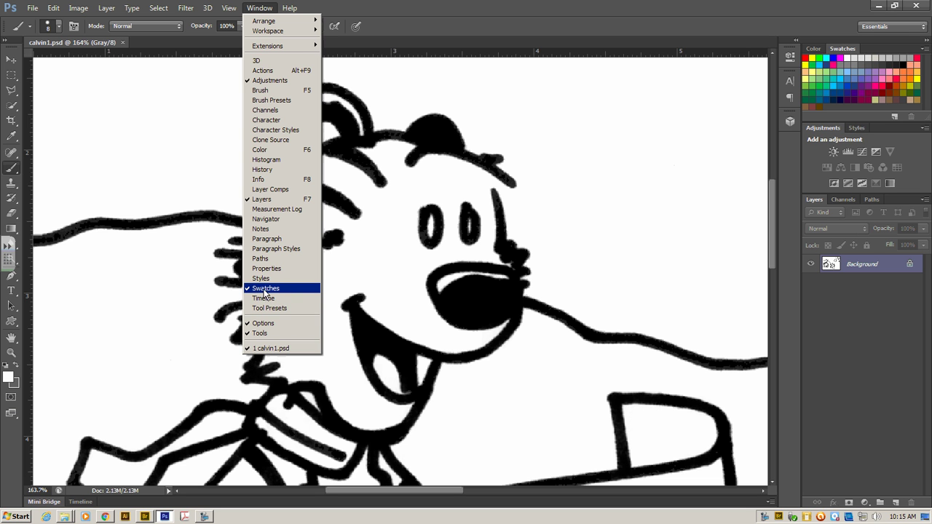
pyautogui.click(904, 69)
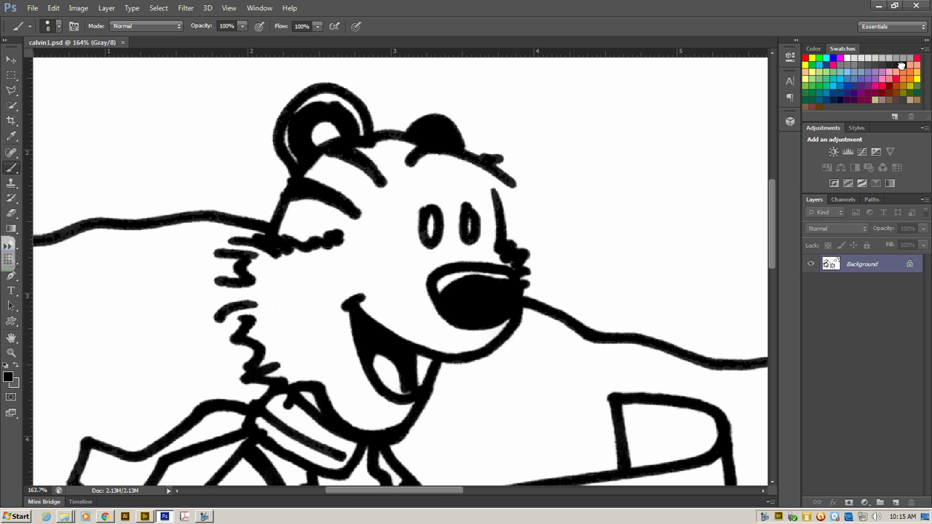
# Step: Set the brush size to 7 px and paint a black fur line down Hobbes' left cheek
pyautogui.click(59, 27)
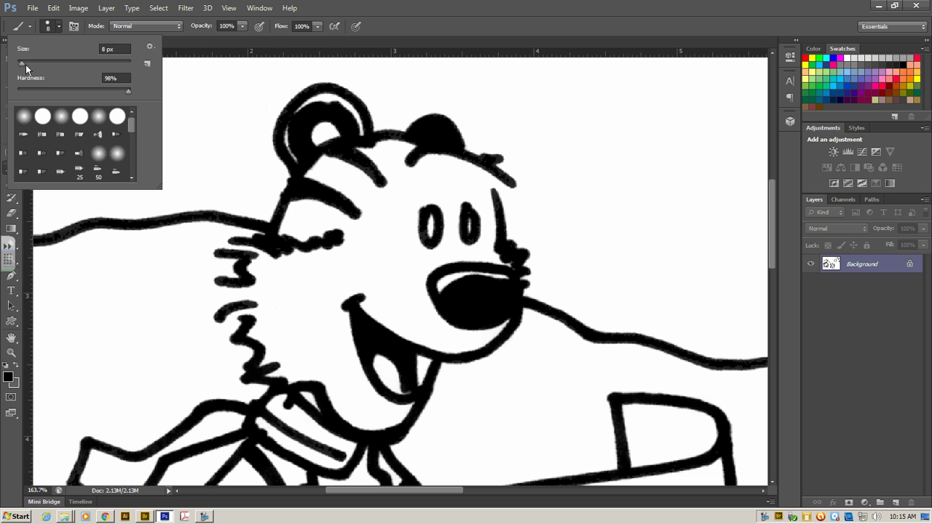
pyautogui.moveTo(21, 63); pyautogui.dragTo(34, 63)
pyautogui.moveTo(83, 63); pyautogui.dragTo(25, 66)
pyautogui.moveTo(23, 64); pyautogui.dragTo(21, 64)
pyautogui.click(222, 287)
pyautogui.moveTo(222, 288); pyautogui.dragTo(222, 320)
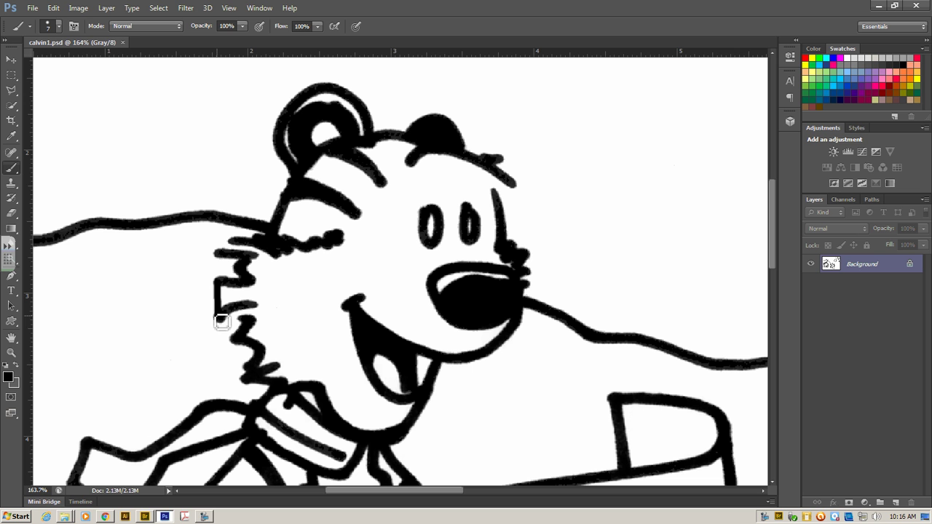
# Step: Undo the cheek stroke, redraw it, and add outline strokes from the cheek to the top of Hobbes' head
pyautogui.click(57, 9)
pyautogui.click(63, 21)
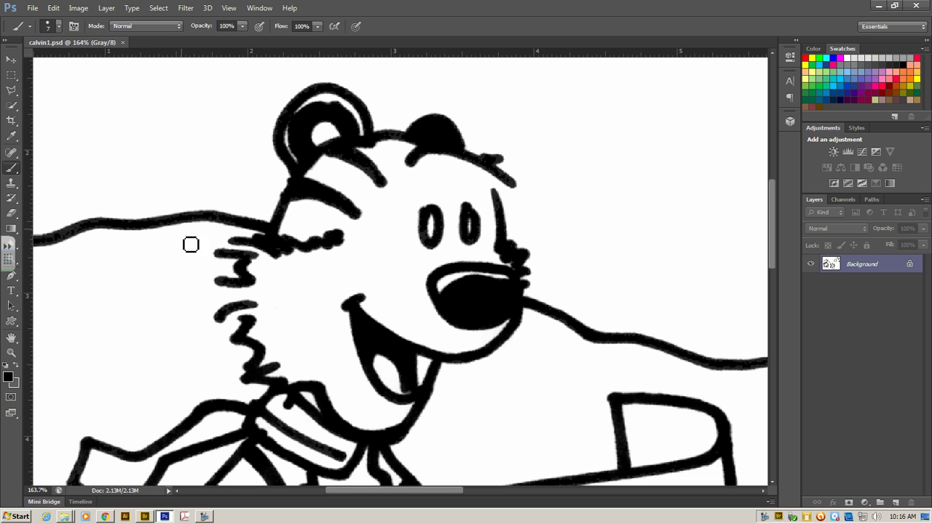
pyautogui.moveTo(222, 284)
pyautogui.mouseDown()
pyautogui.moveTo(223, 321)
pyautogui.moveTo(232, 318)
pyautogui.mouseUp()
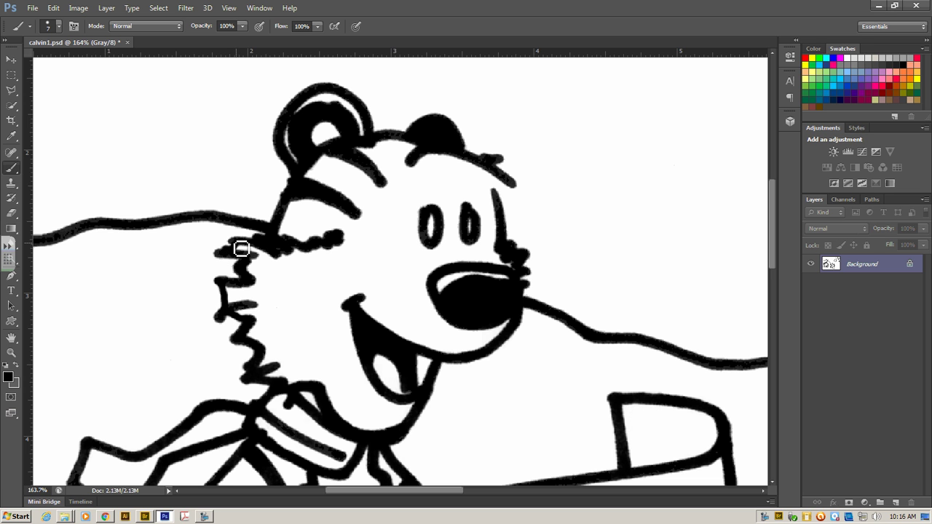
pyautogui.moveTo(241, 249); pyautogui.dragTo(220, 252)
pyautogui.moveTo(348, 238); pyautogui.dragTo(419, 165)
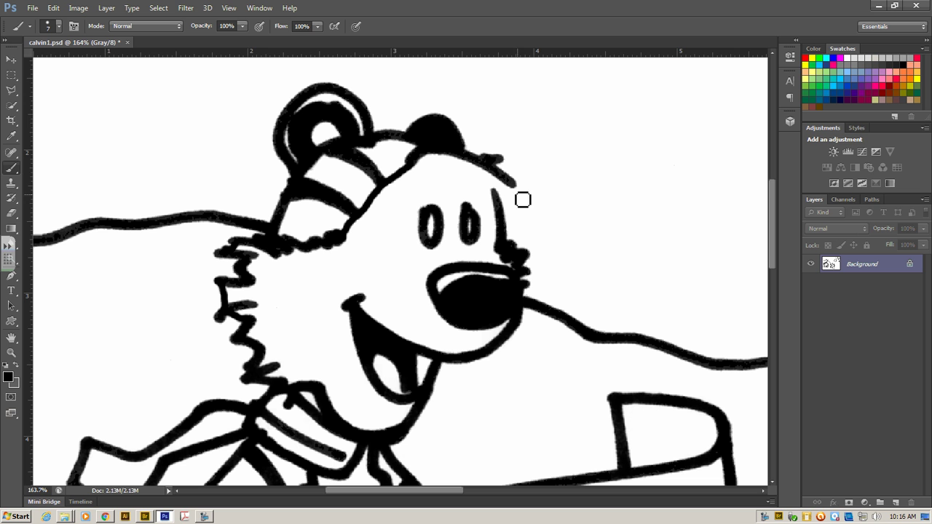
pyautogui.moveTo(519, 192); pyautogui.dragTo(506, 196)
# Step: Zoom out to 50% so Hobbes, the sled and Calvin all fit in the window
pyautogui.click(11, 353)
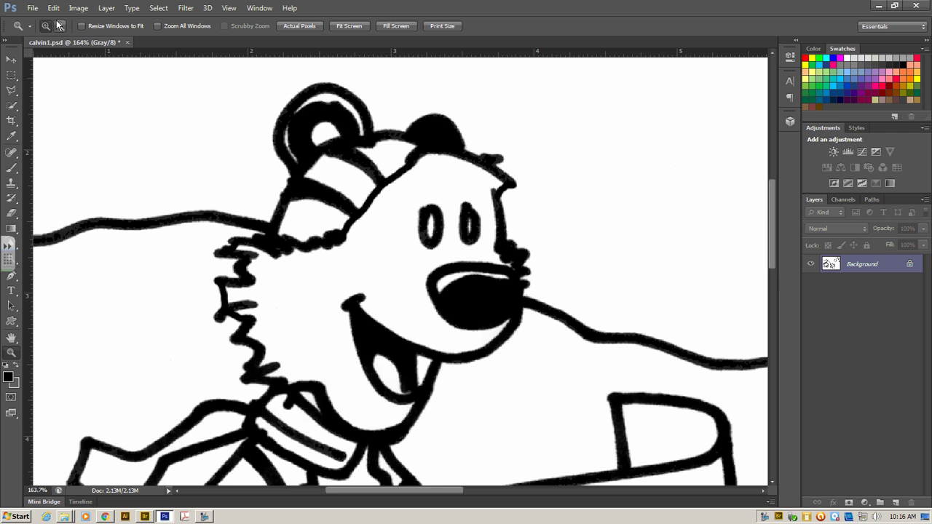
pyautogui.moveTo(90, 69); pyautogui.dragTo(604, 427)
pyautogui.keyDown('alt'); pyautogui.click(314, 307); pyautogui.keyUp('alt')
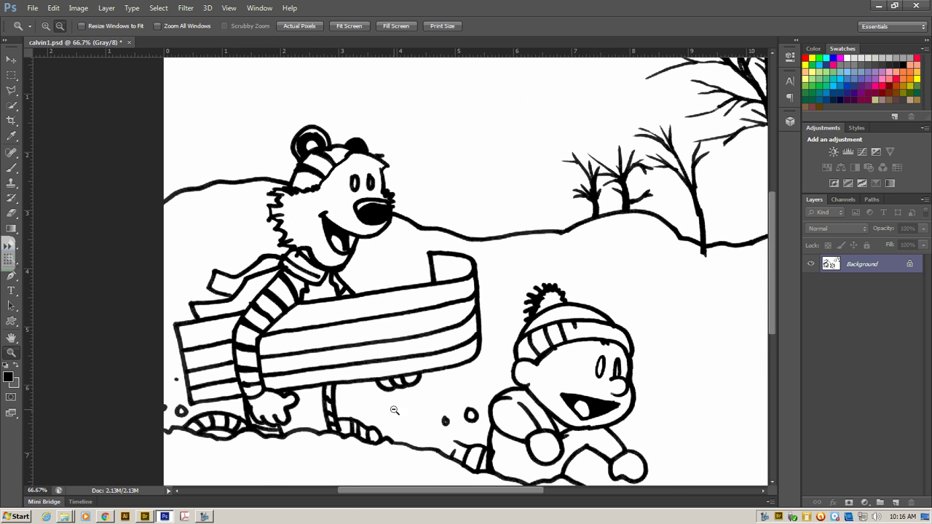
pyautogui.scroll(-2, 578, 437)
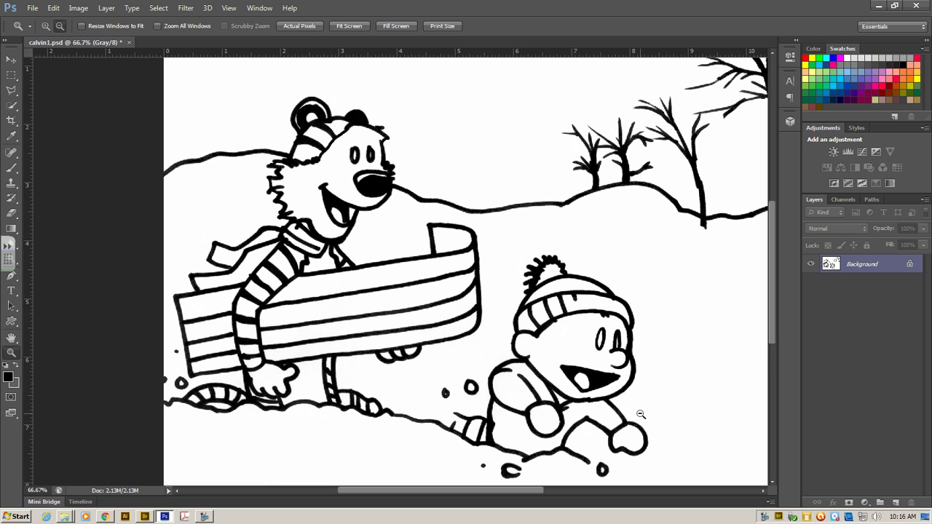
pyautogui.keyDown('alt'); pyautogui.click(277, 206); pyautogui.keyUp('alt')
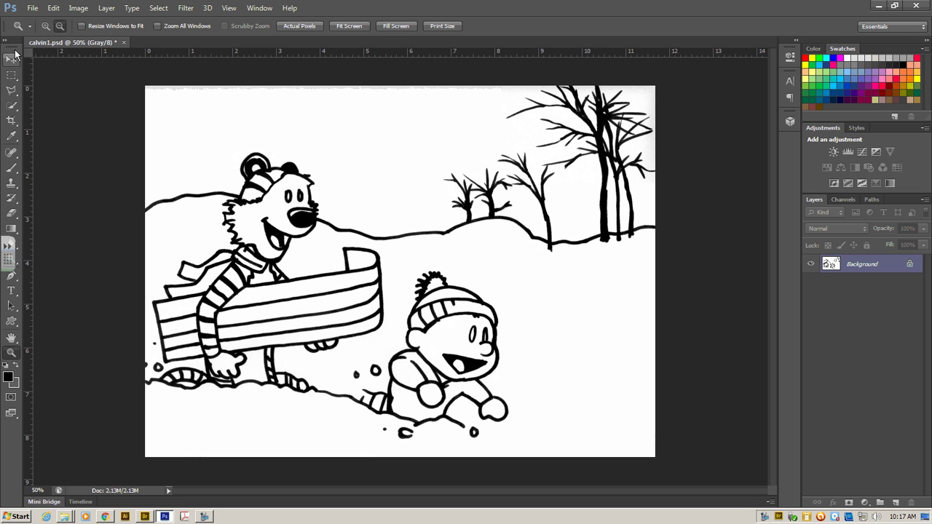
# Step: Switch from the Gradient tool to the Paint Bucket tool, tolerance 32, contiguous
pyautogui.click(11, 229)
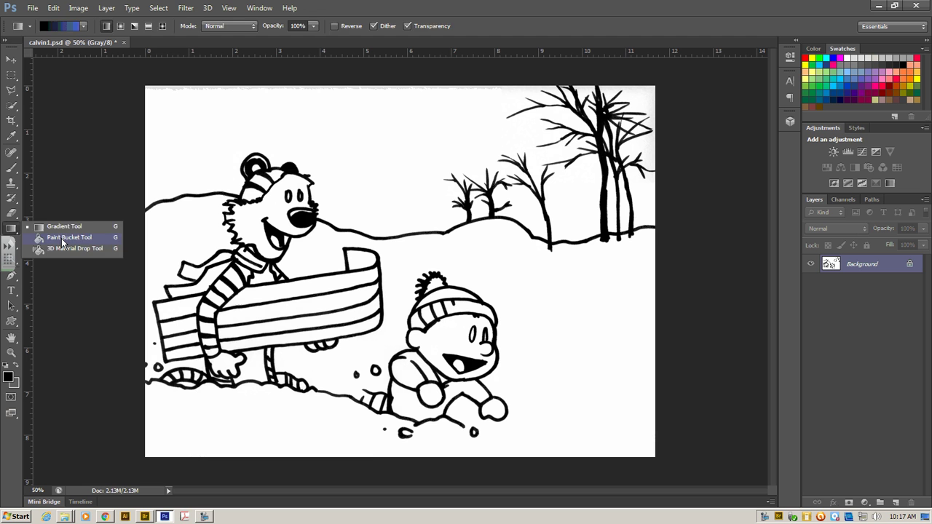
pyautogui.click(62, 238)
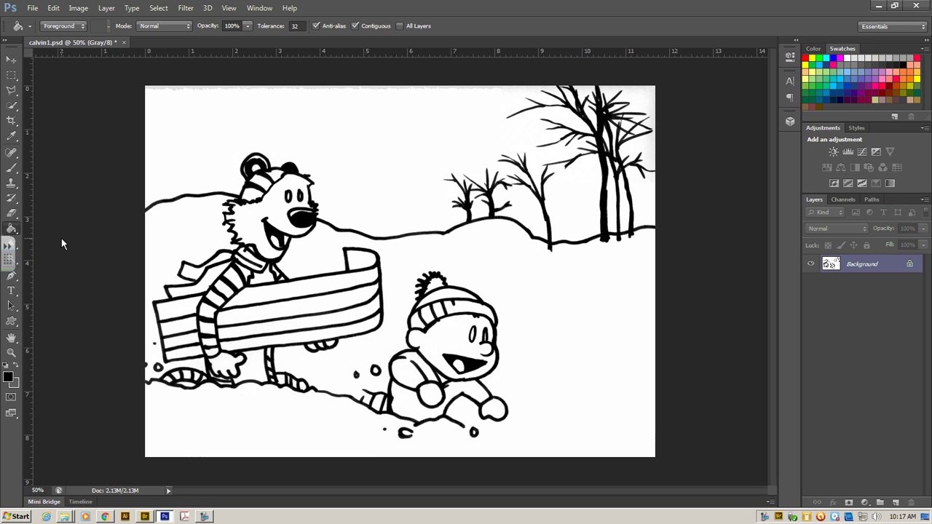
pyautogui.click(203, 517)
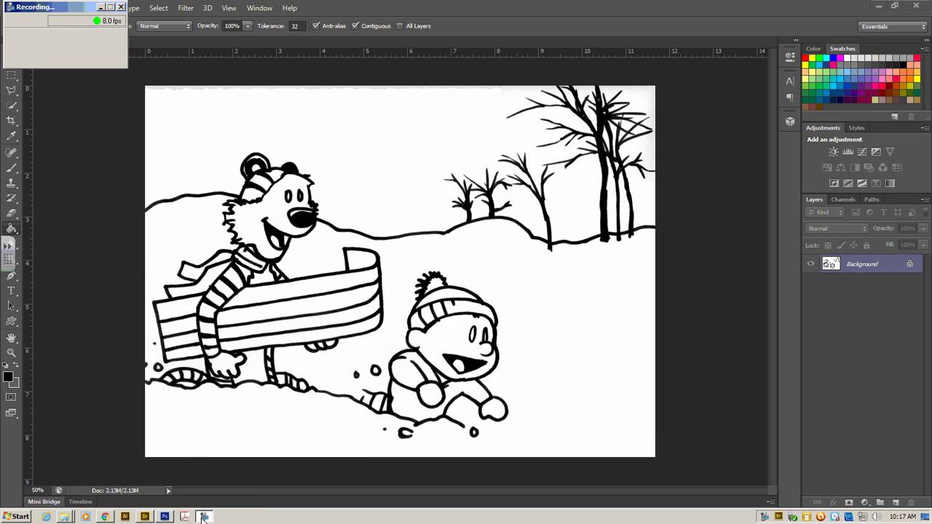
pyautogui.click(101, 8)
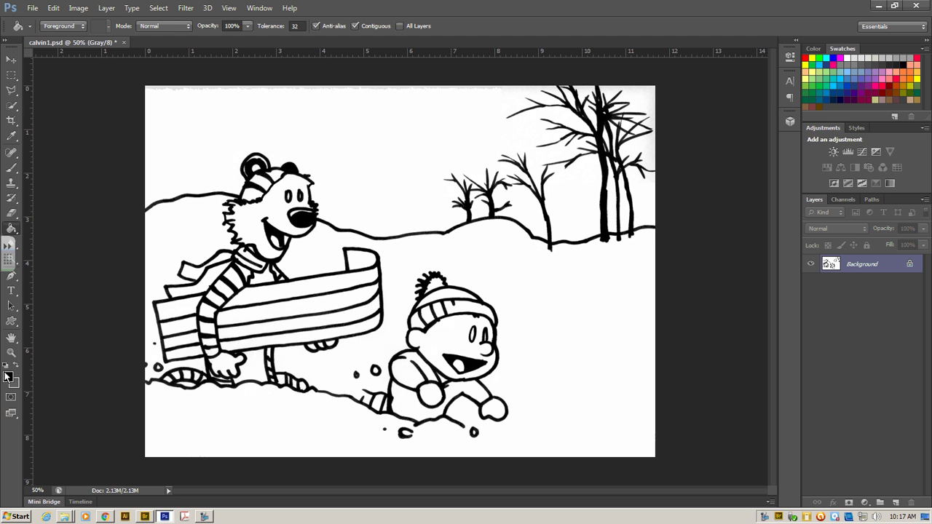
# Step: Choose a bright orange foreground colour in the Color Picker
pyautogui.click(9, 377)
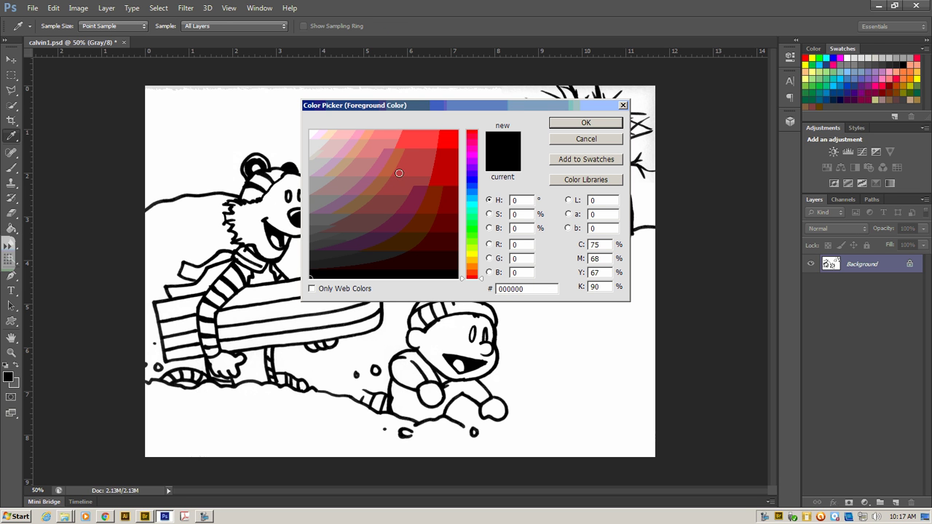
pyautogui.moveTo(472, 268)
pyautogui.mouseDown()
pyautogui.moveTo(472, 259)
pyautogui.moveTo(473, 271)
pyautogui.mouseUp()
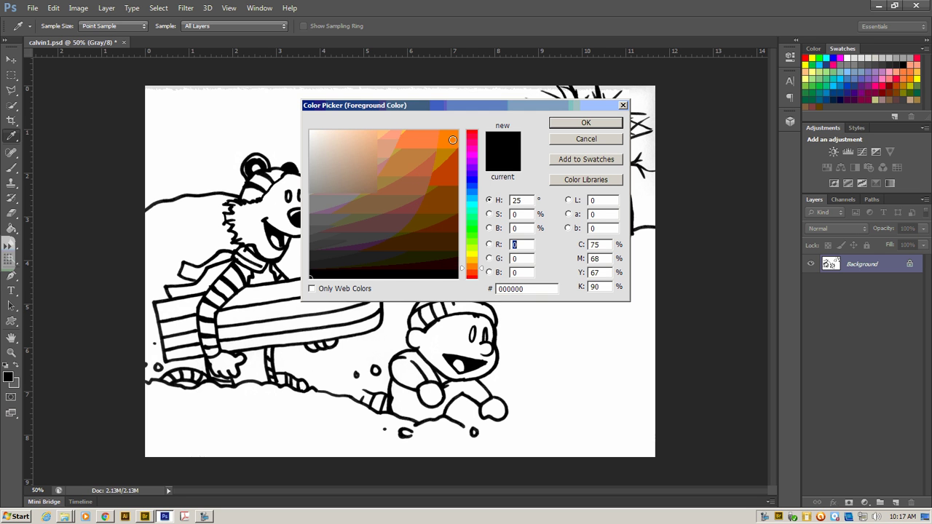
pyautogui.click(453, 139)
pyautogui.click(608, 123)
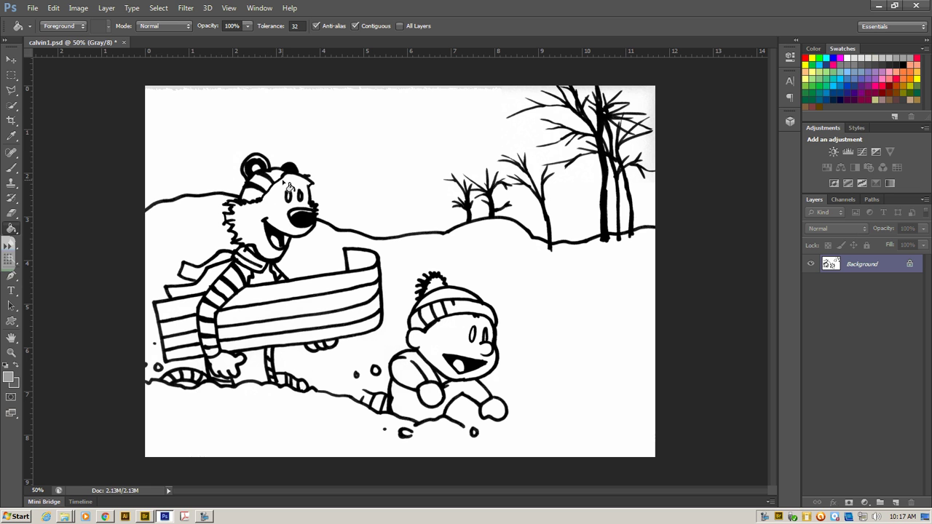
# Step: Test-fill a stripe on Hobbes' head, then undo the grey fill
pyautogui.click(255, 198)
pyautogui.click(54, 8)
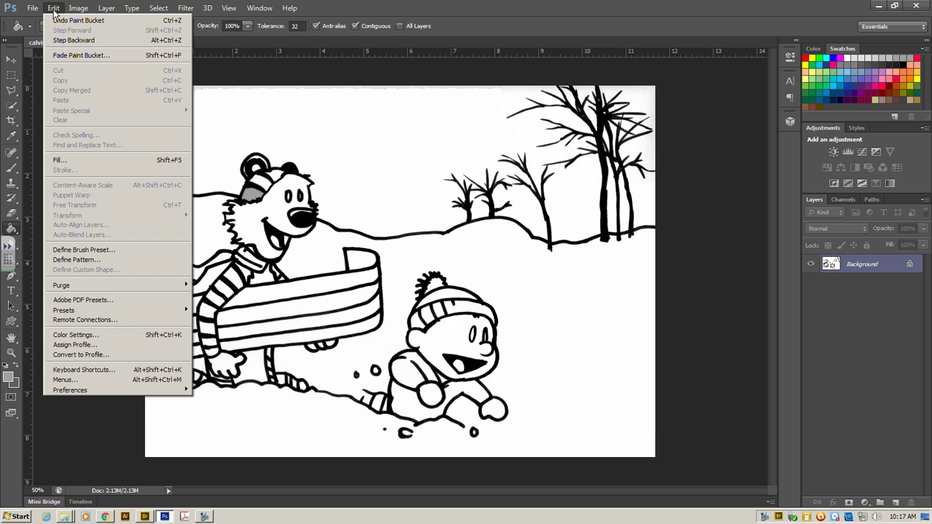
pyautogui.click(56, 20)
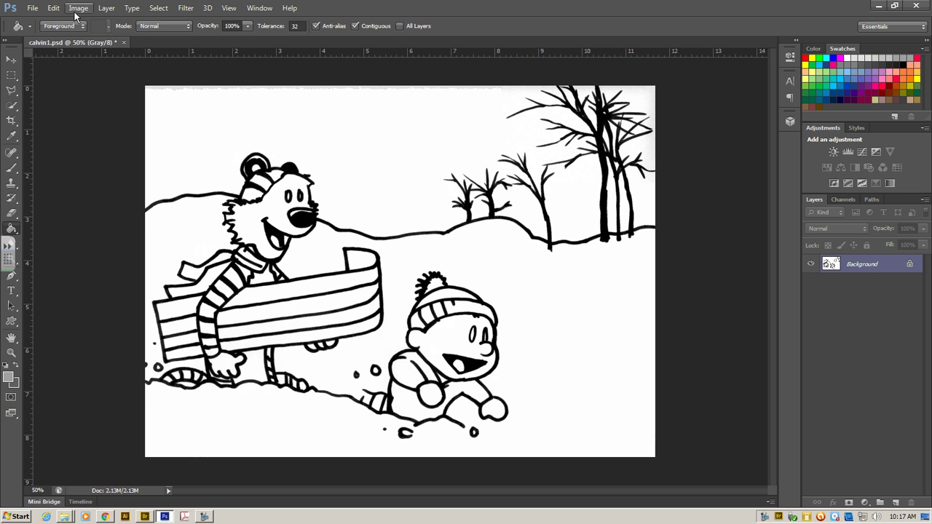
# Step: Convert the image to RGB Color mode through Image > Mode
pyautogui.click(76, 13)
pyautogui.moveTo(82, 21)
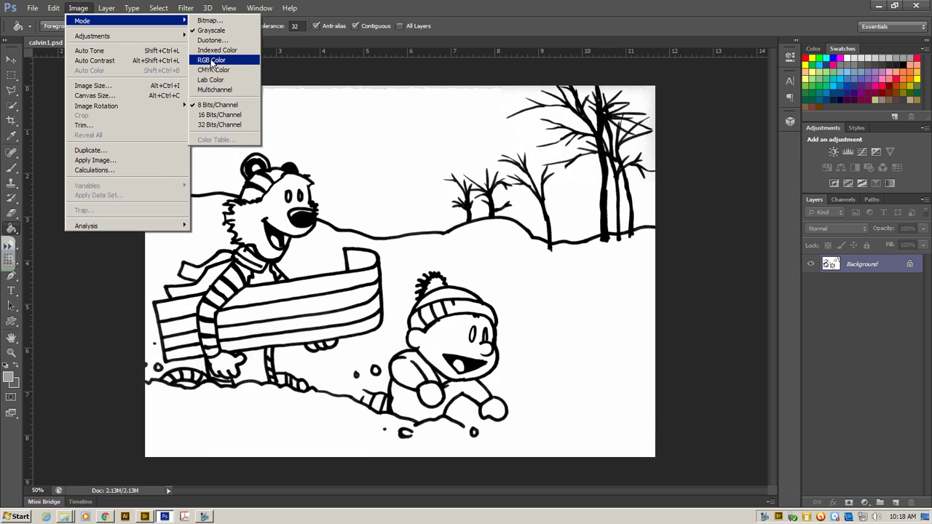
pyautogui.click(212, 61)
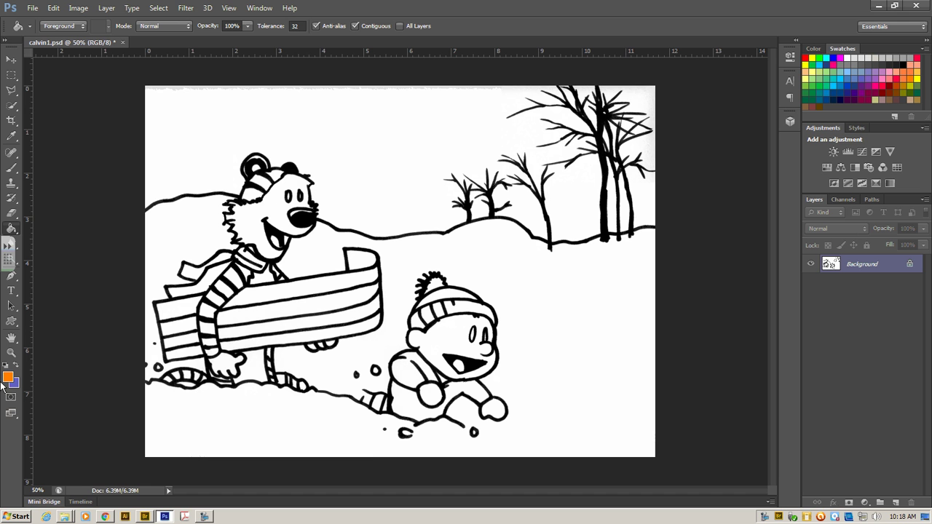
# Step: Fill the stripes on Hobbes's head and shoulder orange with the Paint Bucket
pyautogui.click(255, 193)
pyautogui.click(261, 185)
pyautogui.click(277, 178)
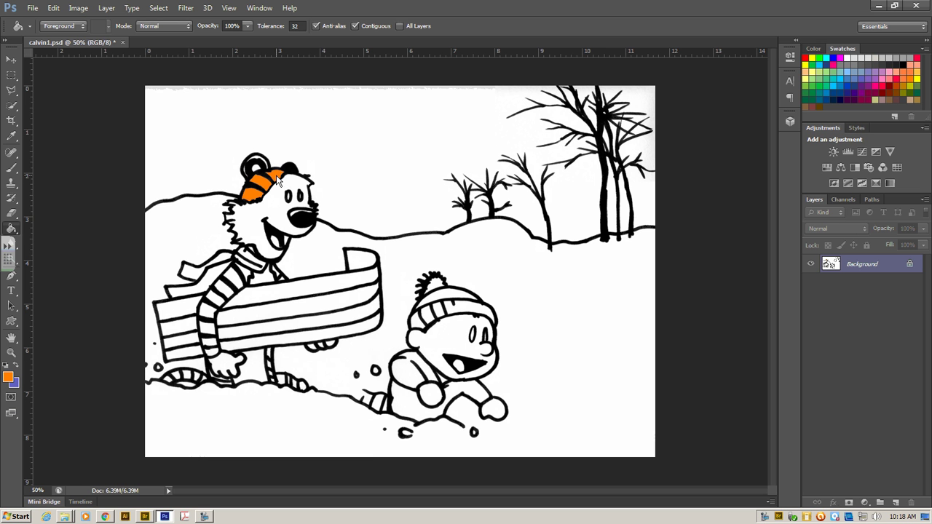
pyautogui.click(247, 278)
pyautogui.click(243, 278)
pyautogui.click(234, 284)
pyautogui.click(228, 290)
# Step: Fill the stripes down Hobbes's lower arm orange
pyautogui.click(220, 298)
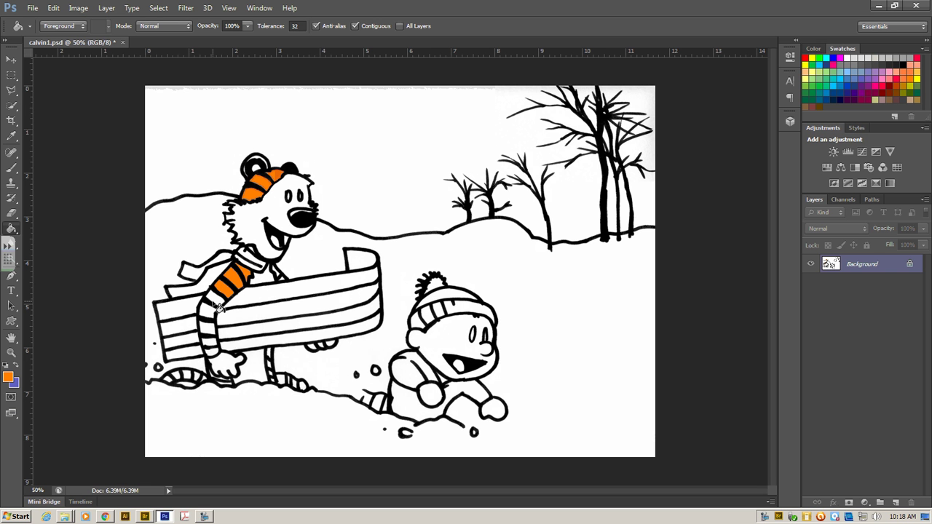
pyautogui.click(218, 306)
pyautogui.click(213, 316)
pyautogui.click(209, 322)
pyautogui.click(210, 337)
pyautogui.click(210, 341)
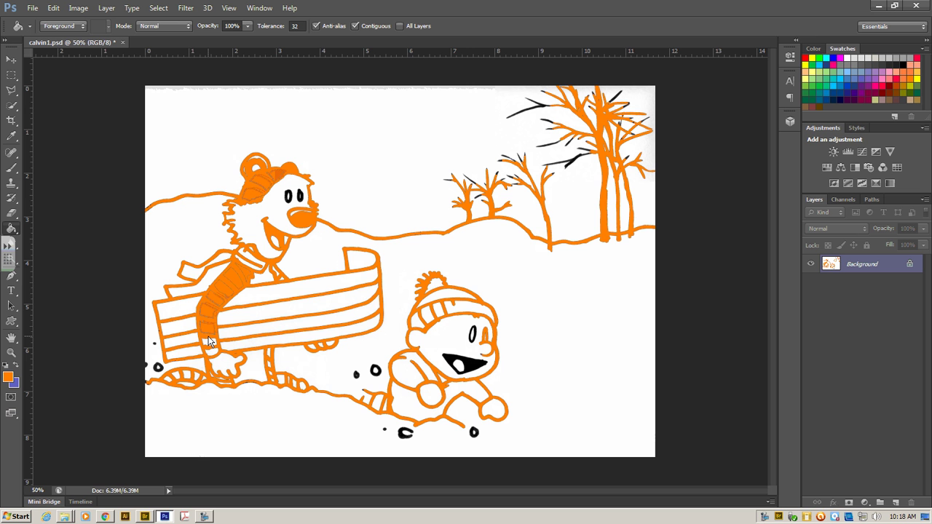
# Step: Undo the fill that turned the outlines orange, then fill a small area orange
pyautogui.click(55, 8)
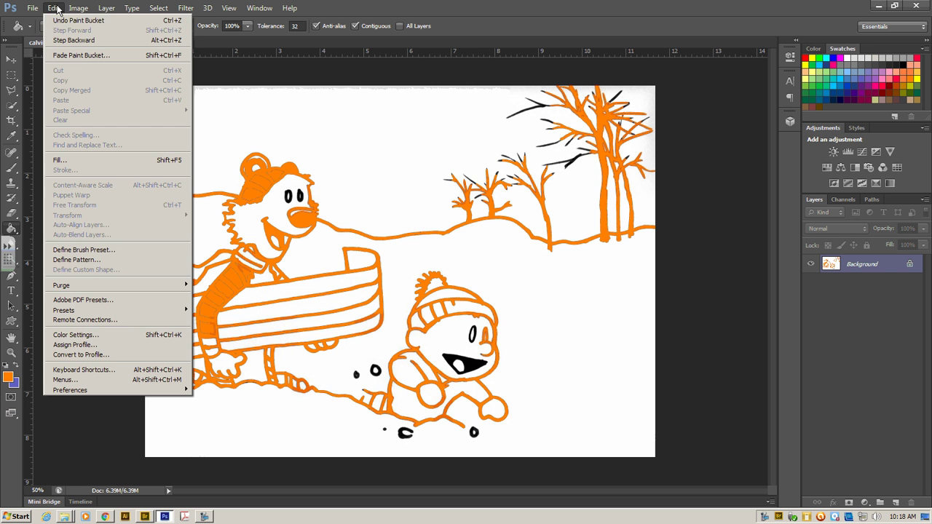
pyautogui.click(61, 21)
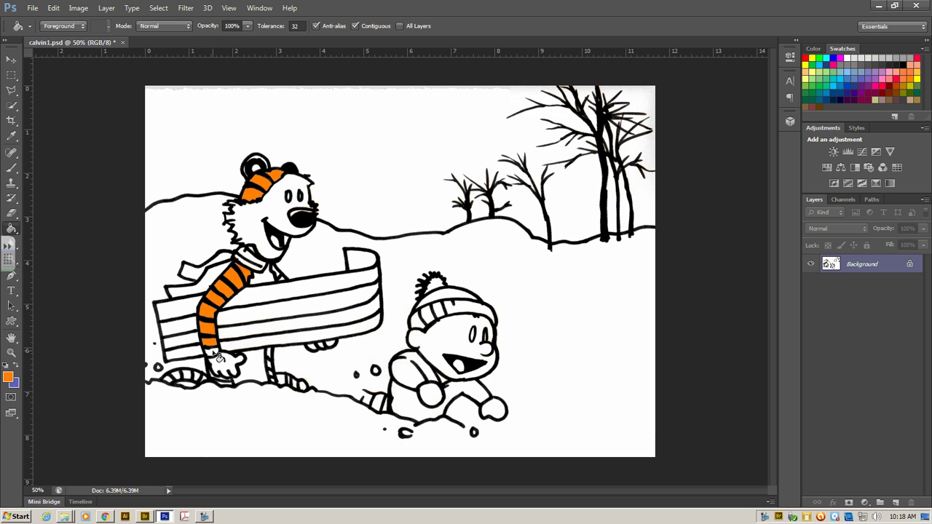
pyautogui.click(282, 282)
# Step: Show and enlarge the History panel, then step back through the recent paint fills
pyautogui.click(260, 8)
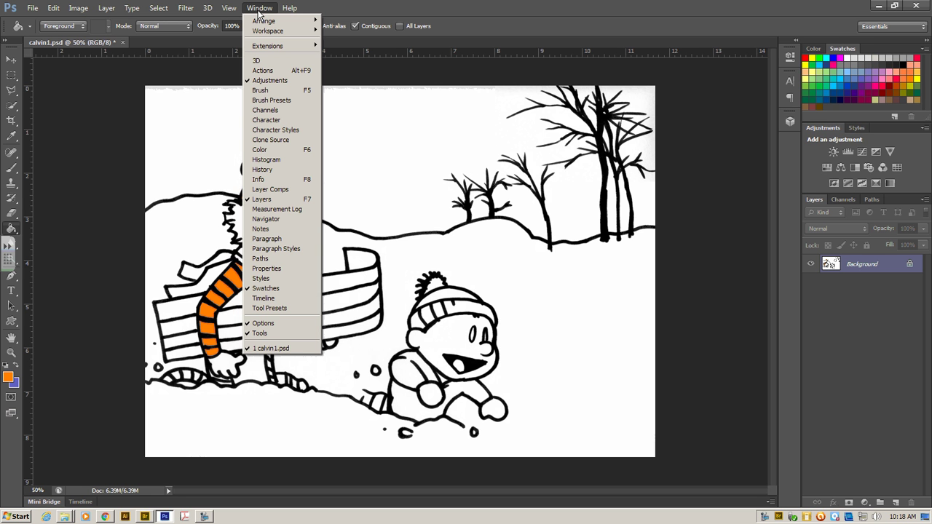
pyautogui.click(262, 169)
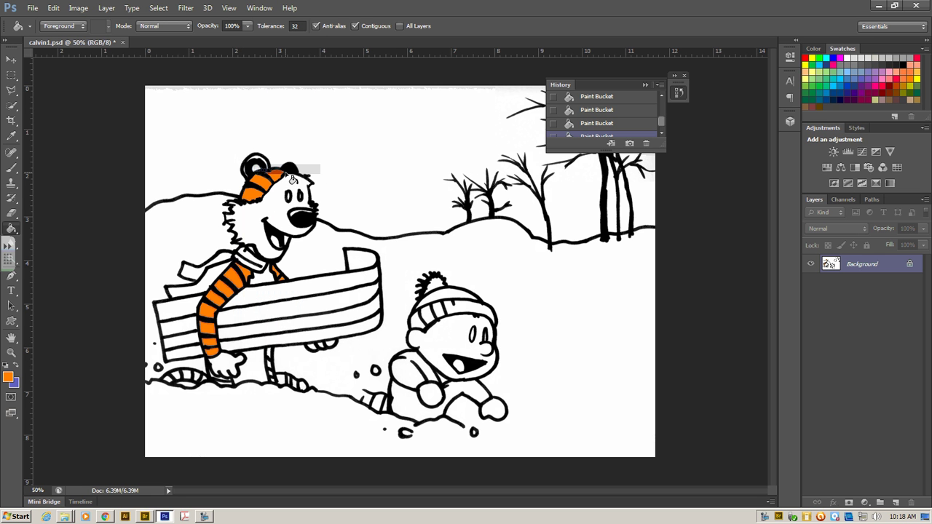
pyautogui.moveTo(573, 150); pyautogui.dragTo(571, 423)
pyautogui.click(614, 358)
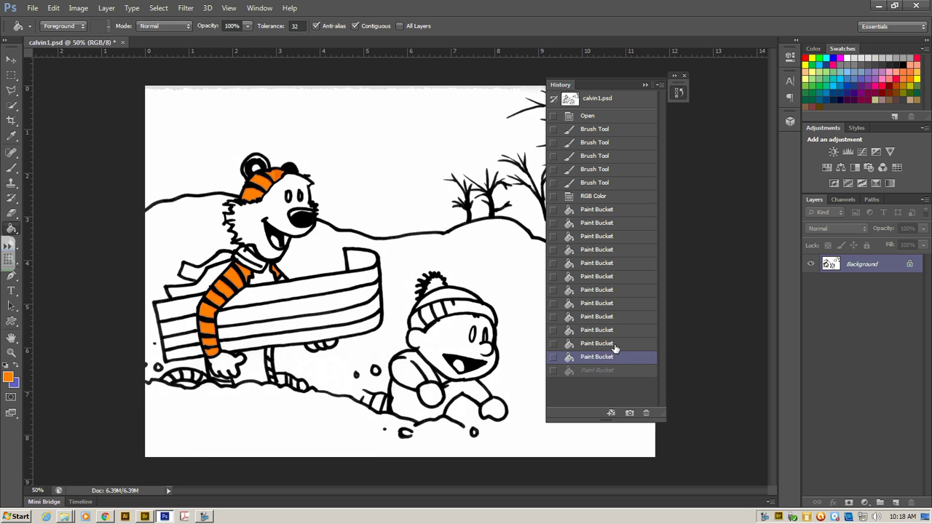
pyautogui.click(616, 344)
pyautogui.click(617, 332)
pyautogui.click(615, 302)
# Step: Step back to the earlier brush strokes, return to the latest fill, and collapse History
pyautogui.click(616, 278)
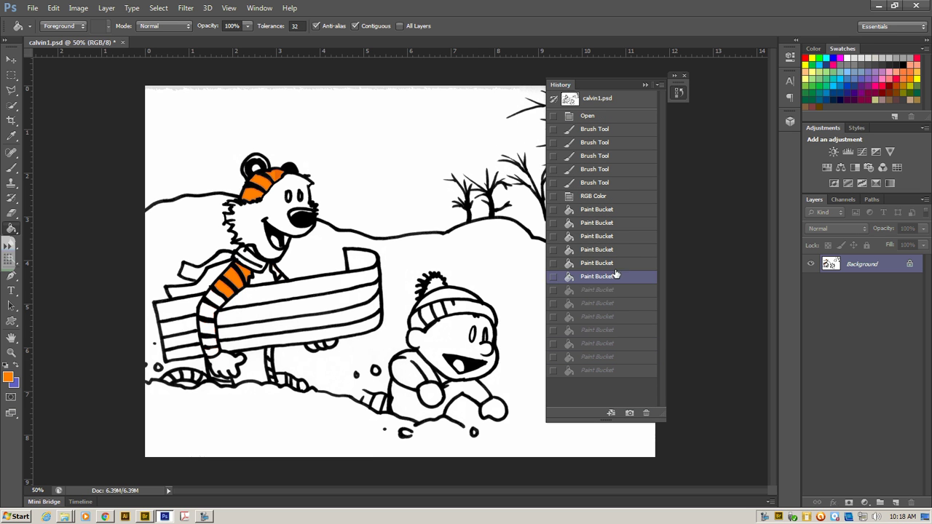
pyautogui.click(616, 251)
pyautogui.click(616, 236)
pyautogui.click(616, 210)
pyautogui.click(617, 183)
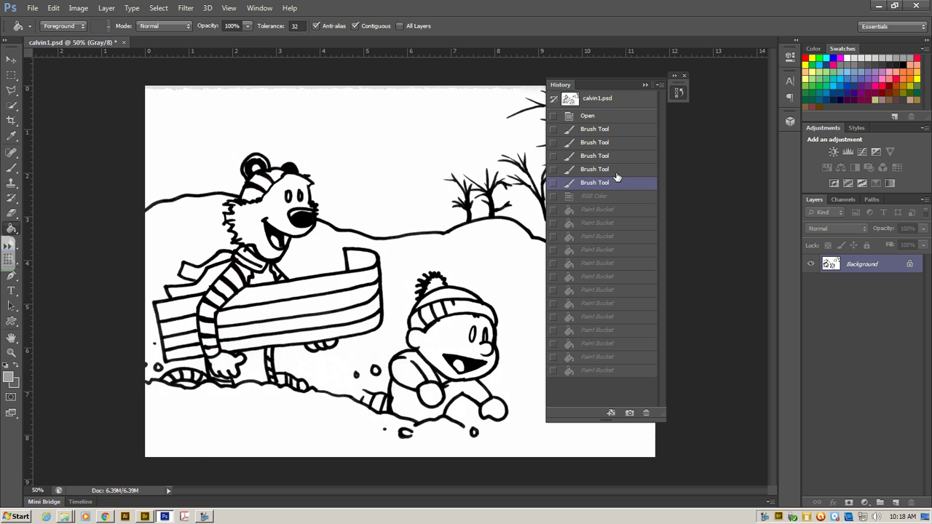
pyautogui.click(617, 170)
pyautogui.click(616, 156)
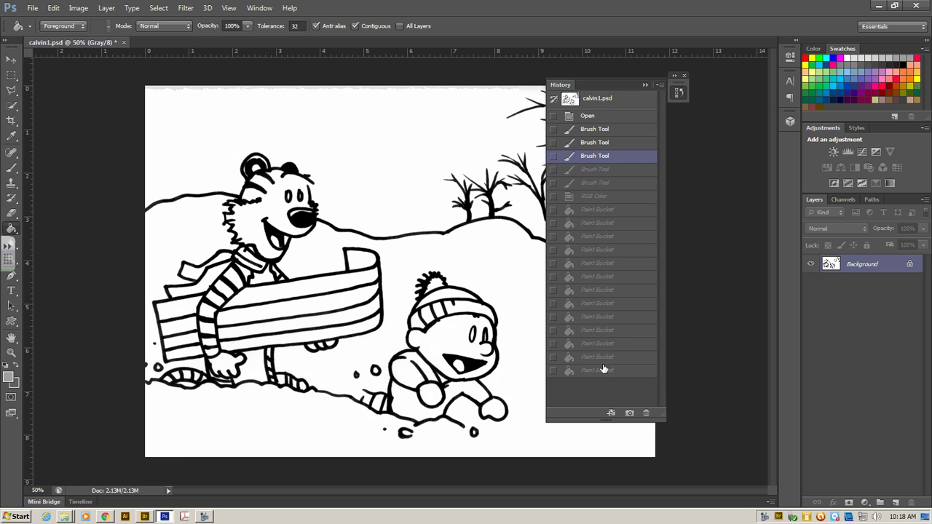
pyautogui.click(603, 373)
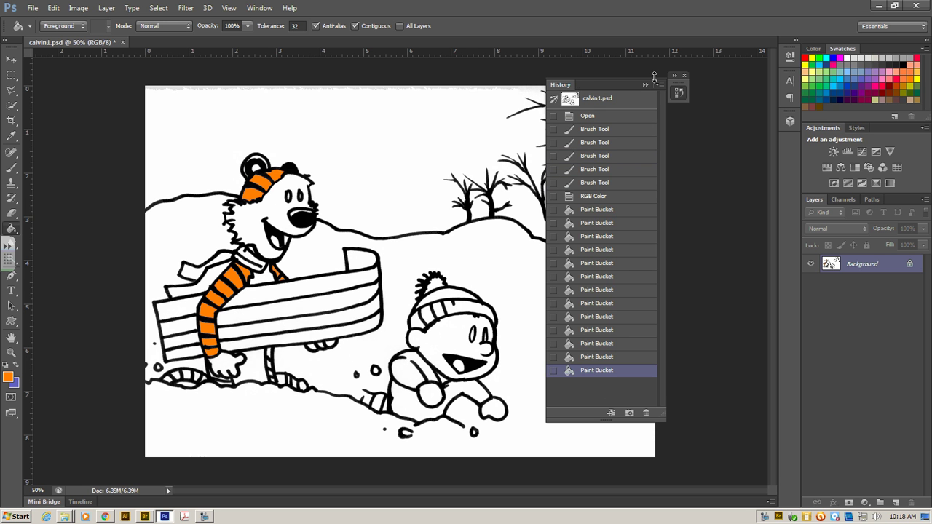
pyautogui.click(644, 86)
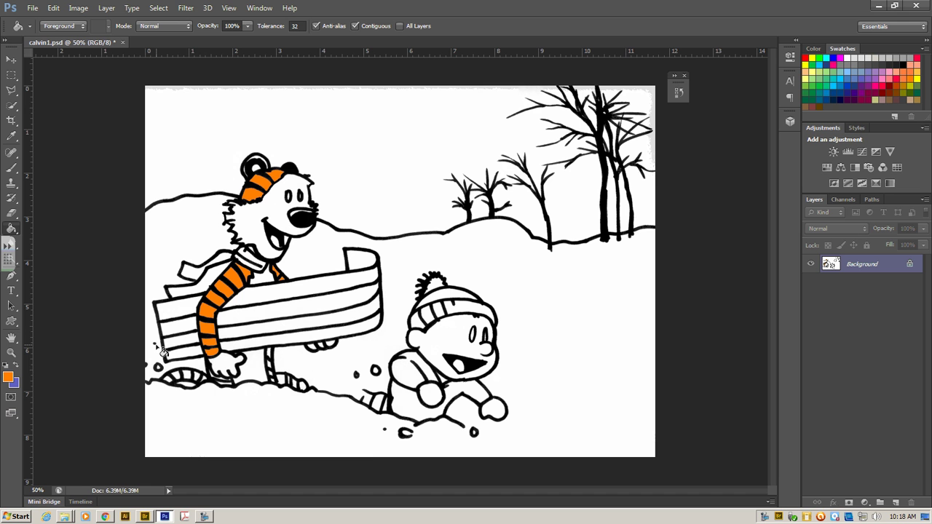
# Step: Fill the stripes on the tiger's tail orange
pyautogui.click(184, 379)
pyautogui.click(174, 382)
pyautogui.click(169, 381)
pyautogui.click(199, 381)
# Step: Fill the main sky and the gaps between the tree trunks cyan
pyautogui.click(843, 74)
pyautogui.click(412, 120)
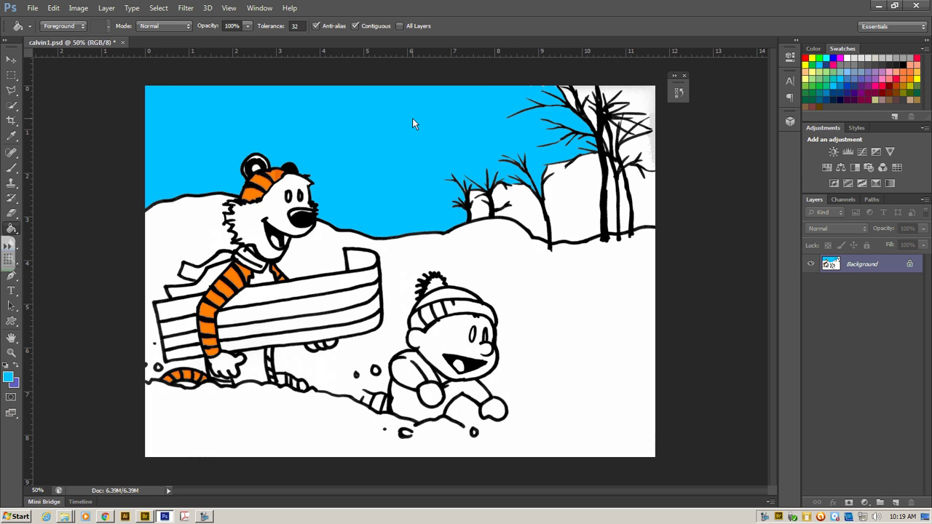
pyautogui.click(542, 222)
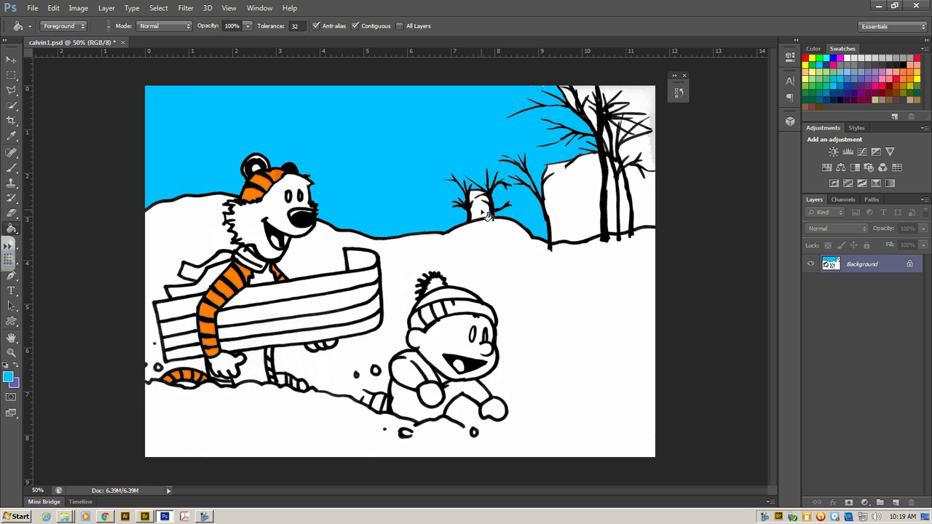
pyautogui.click(558, 207)
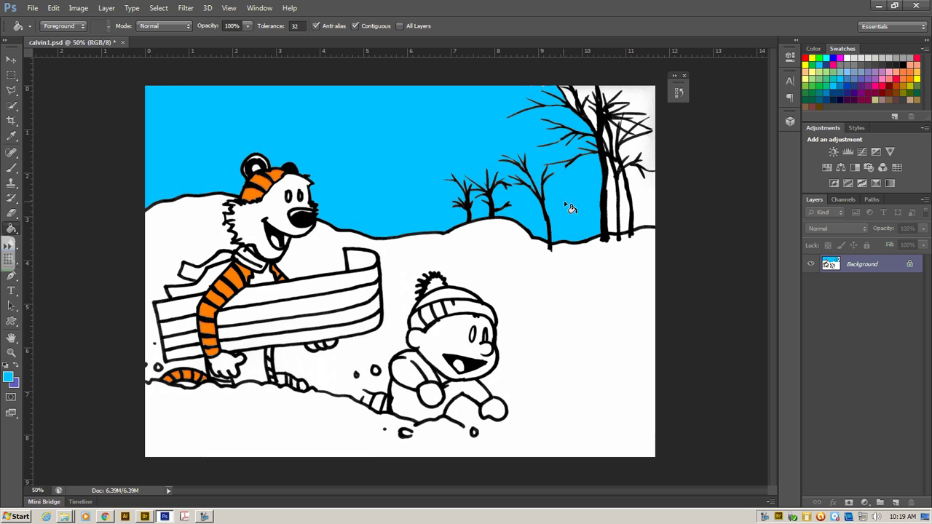
pyautogui.click(615, 220)
pyautogui.click(629, 218)
pyautogui.click(648, 208)
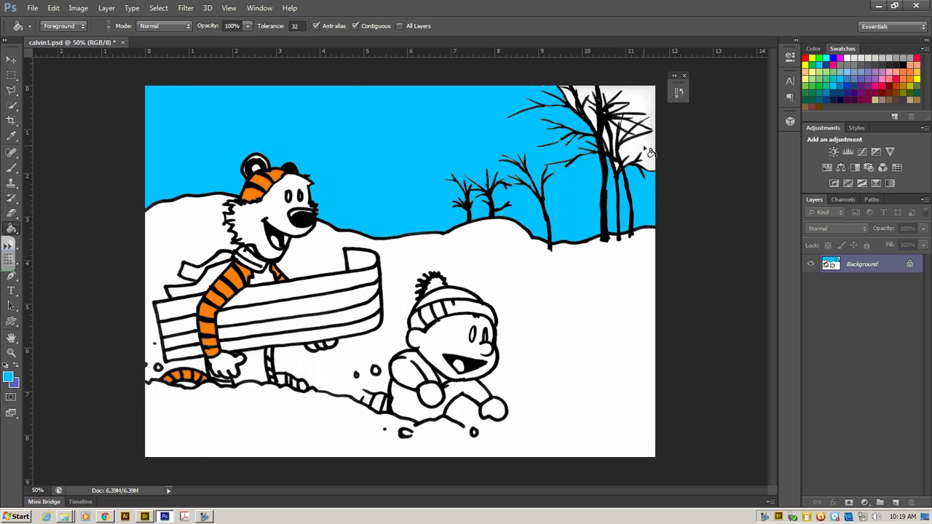
# Step: Fill the upper-right sky corner and small gaps among the top branches cyan
pyautogui.click(652, 154)
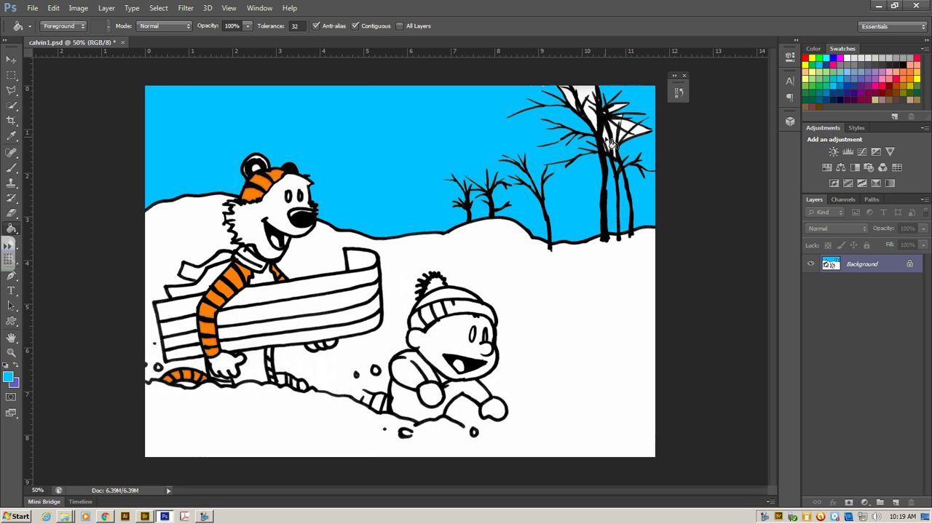
pyautogui.click(583, 98)
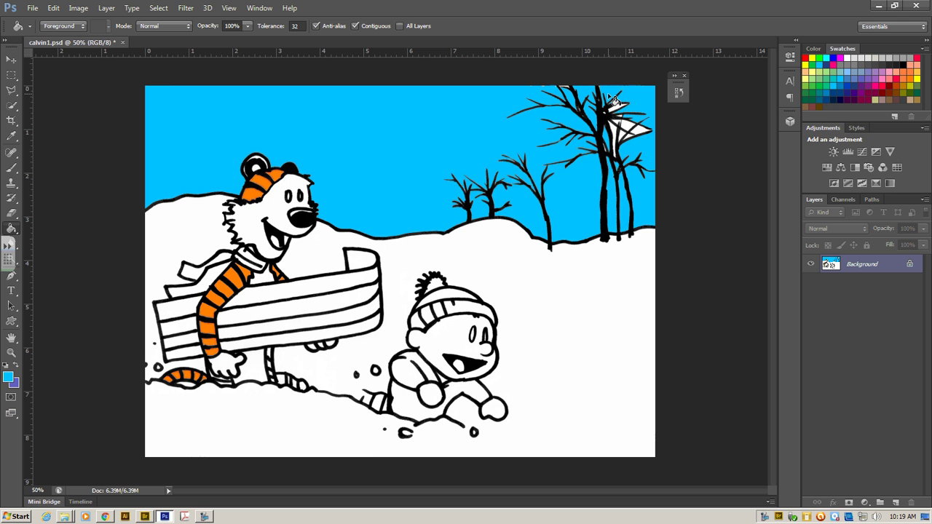
pyautogui.click(636, 132)
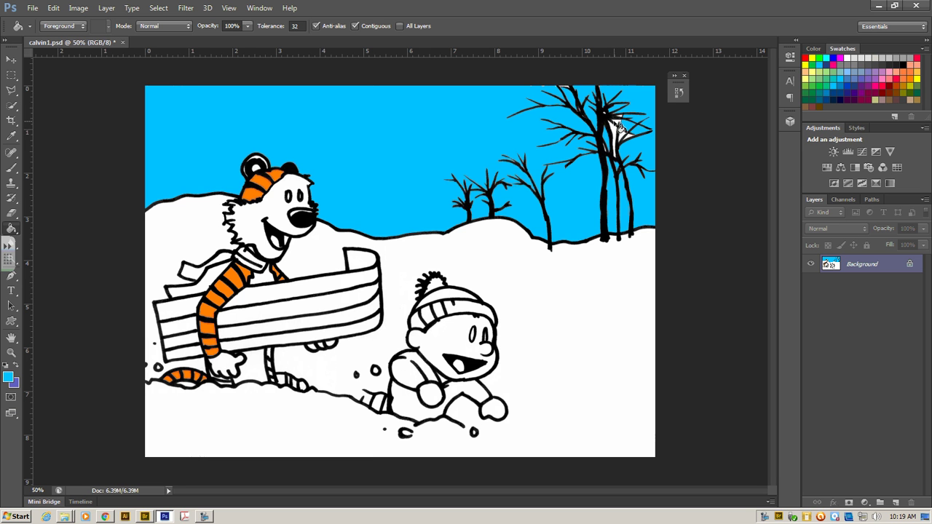
pyautogui.click(623, 132)
pyautogui.click(628, 139)
# Step: Zoom in on the trees to 100%
pyautogui.click(16, 351)
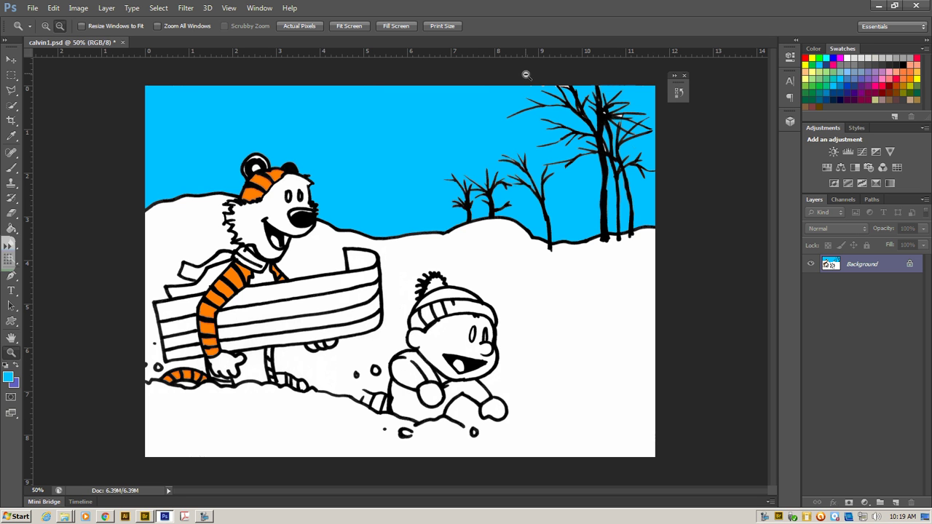
pyautogui.keyDown('alt'); pyautogui.click(628, 166); pyautogui.keyUp('alt')
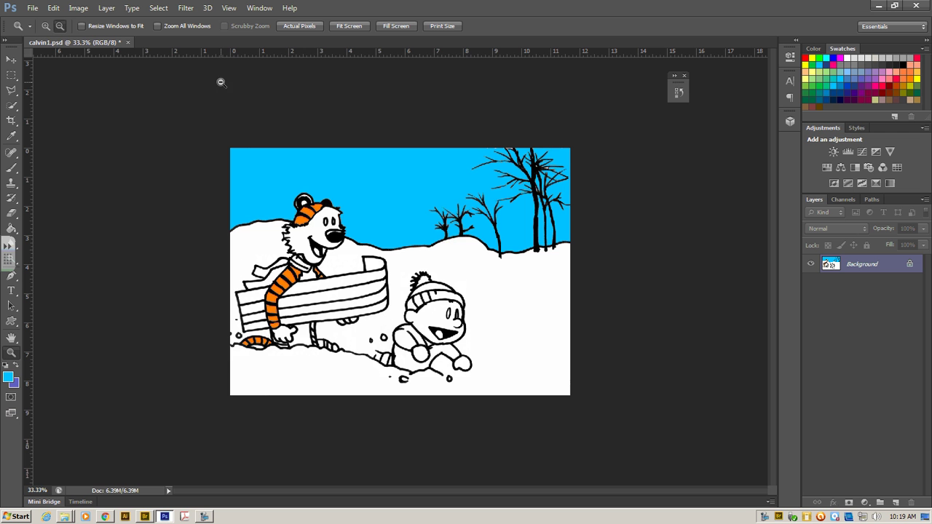
pyautogui.click(45, 26)
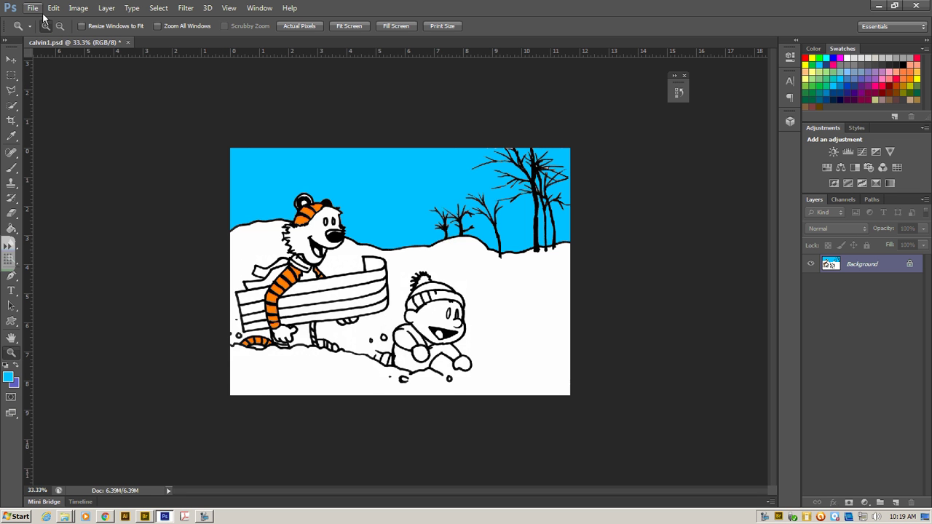
pyautogui.moveTo(573, 147); pyautogui.dragTo(377, 318)
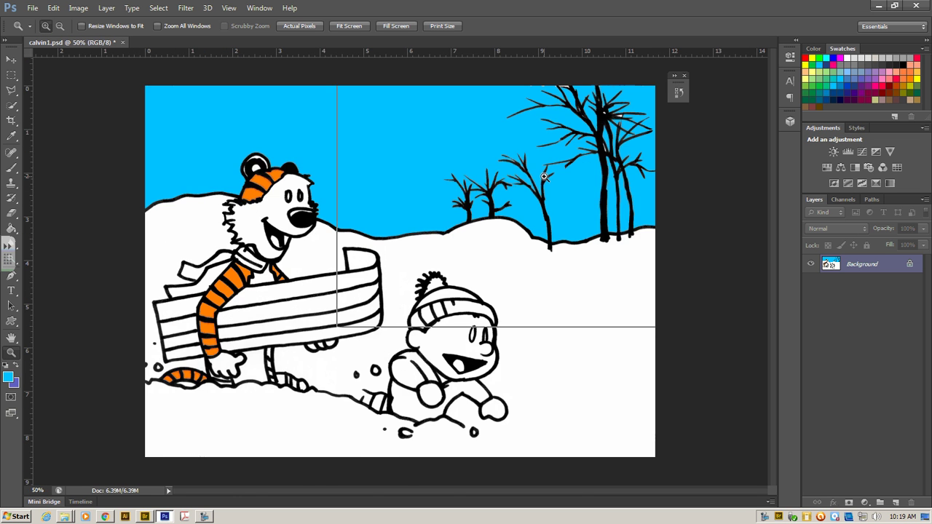
pyautogui.scroll(3, 621, 149)
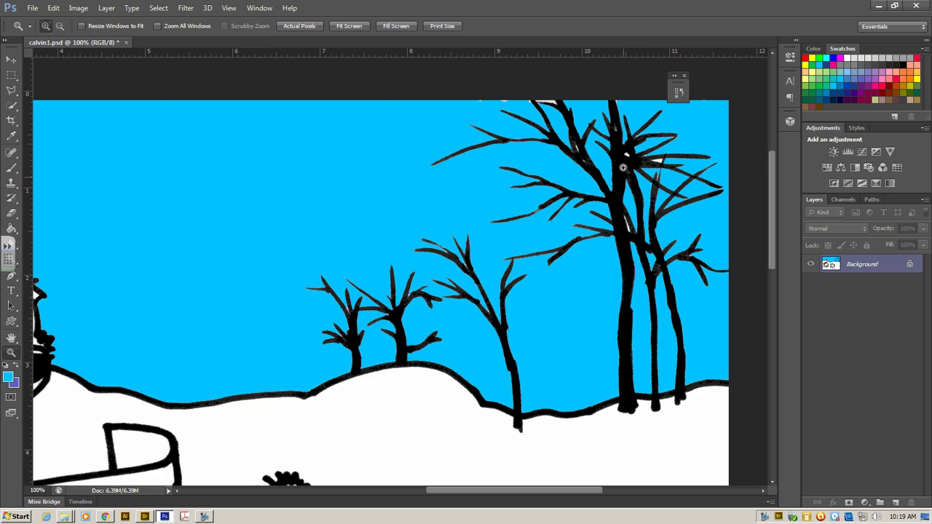
# Step: Fill three tiny sky gaps among the branches cyan, then zoom back out to 50%
pyautogui.click(11, 228)
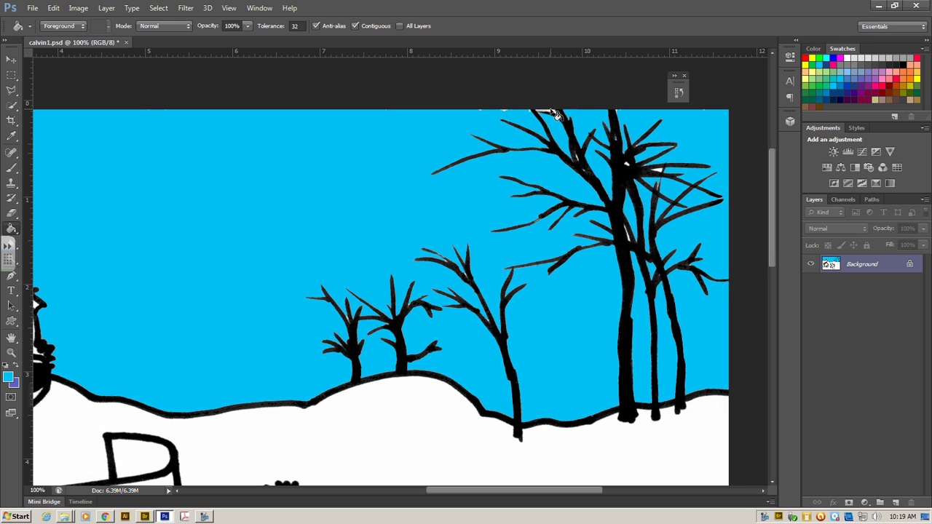
pyautogui.click(632, 171)
pyautogui.click(631, 237)
pyautogui.click(629, 238)
pyautogui.click(12, 167)
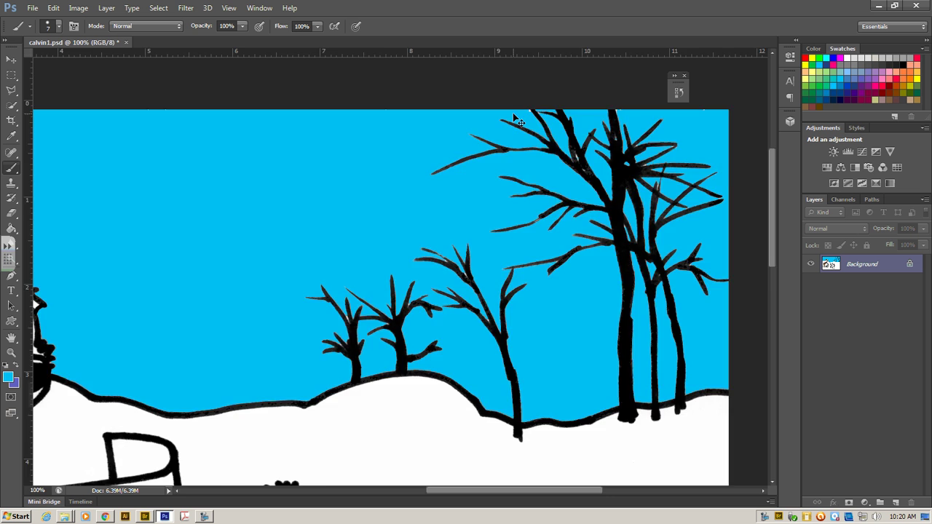
pyautogui.hotkey('ctrl', '-')
pyautogui.hotkey('ctrl', '-')
pyautogui.hotkey('ctrl', '-')
pyautogui.hotkey('ctrl', '+')
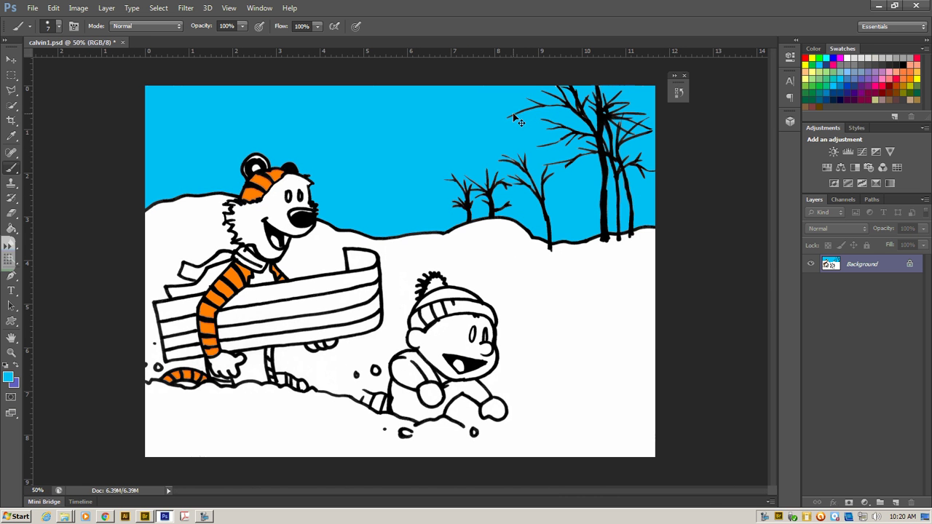
# Step: Switch to the Custom Shape tool and load the All custom shape set
pyautogui.click(7, 322)
pyautogui.click(10, 322)
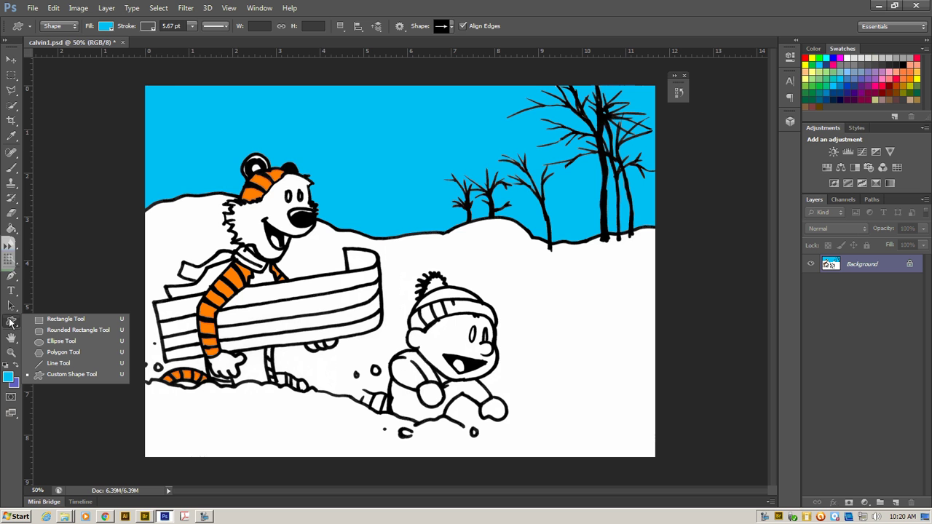
pyautogui.click(76, 376)
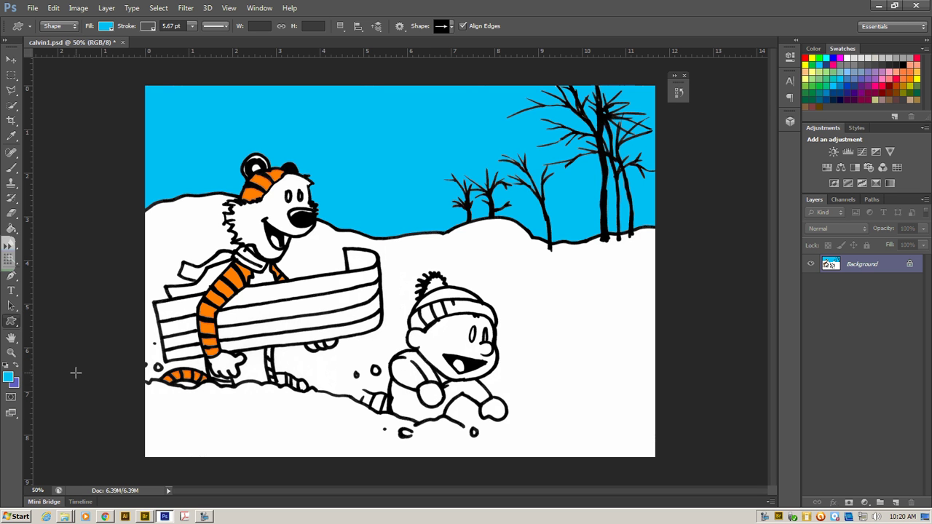
pyautogui.click(452, 27)
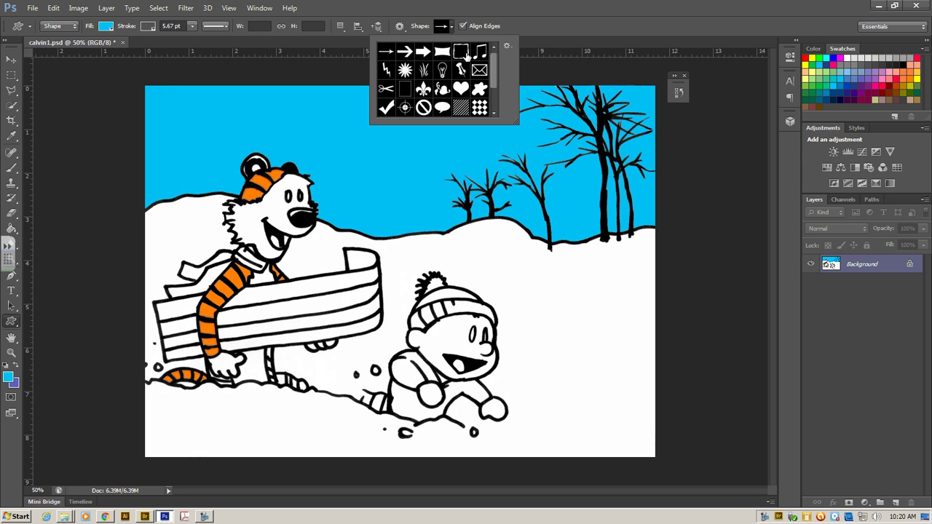
pyautogui.moveTo(513, 121); pyautogui.dragTo(579, 154)
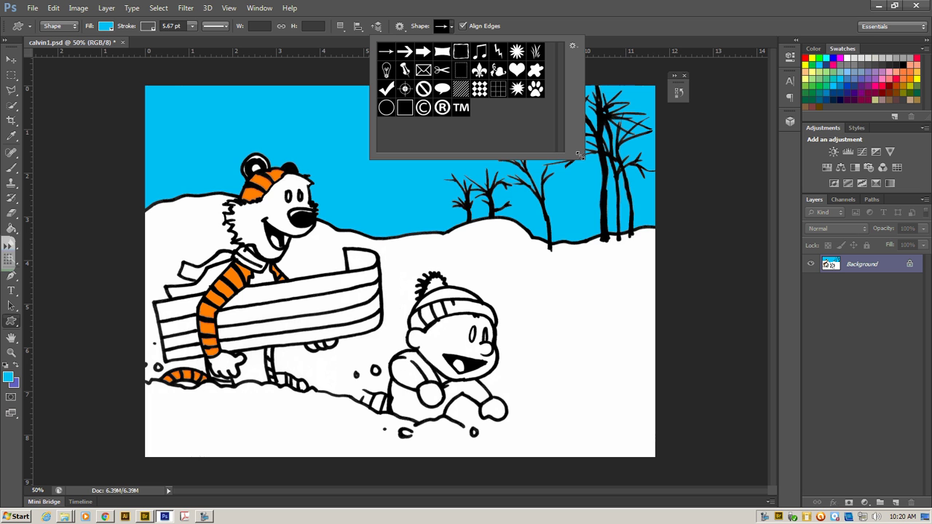
pyautogui.click(572, 46)
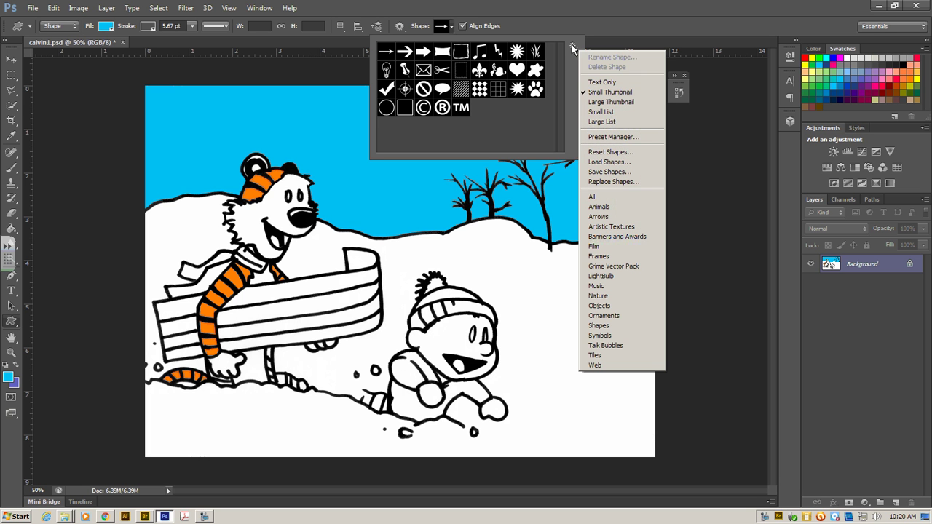
pyautogui.click(629, 198)
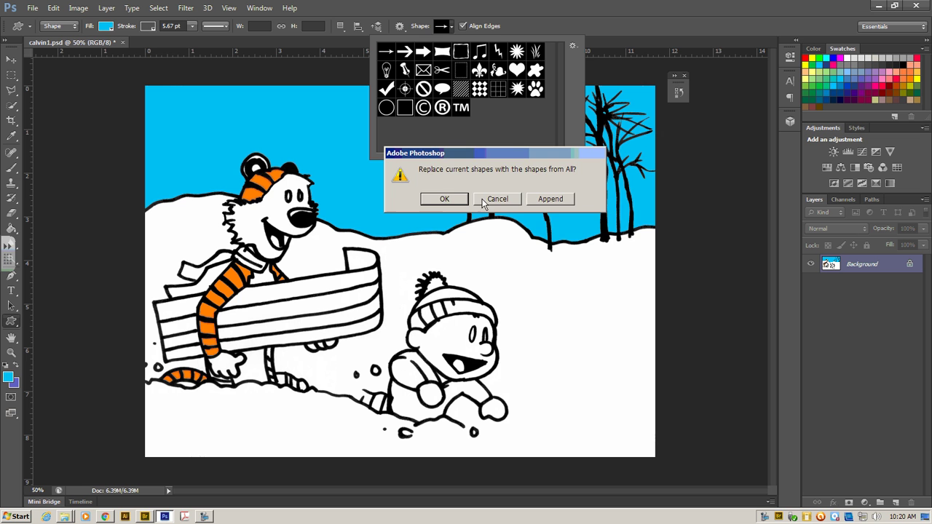
pyautogui.click(445, 198)
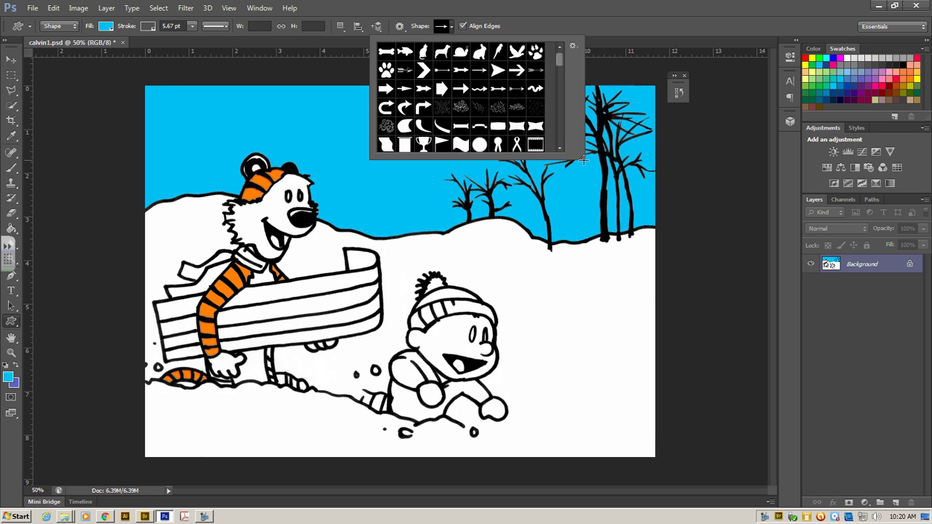
# Step: Choose the speech-bubble shape and draw it above Calvin's hat
pyautogui.moveTo(579, 155); pyautogui.dragTo(711, 309)
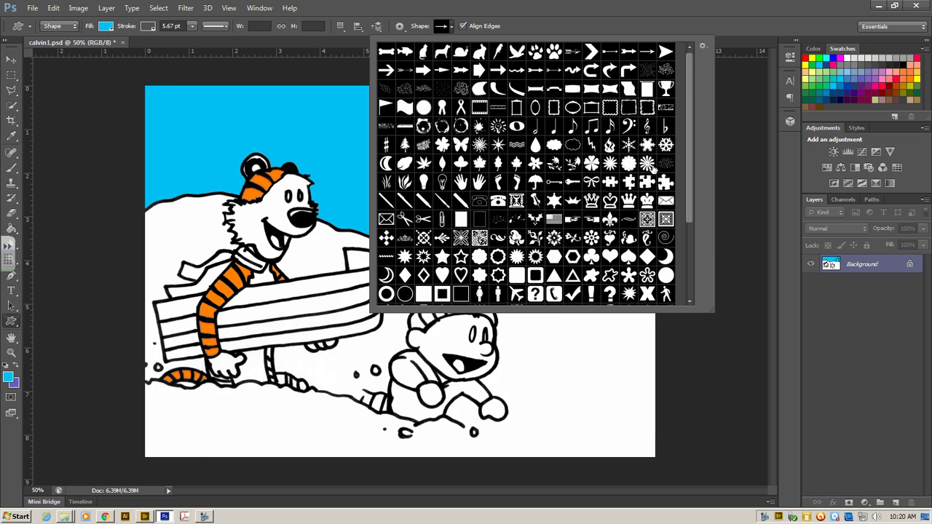
pyautogui.scroll(-5, 516, 172)
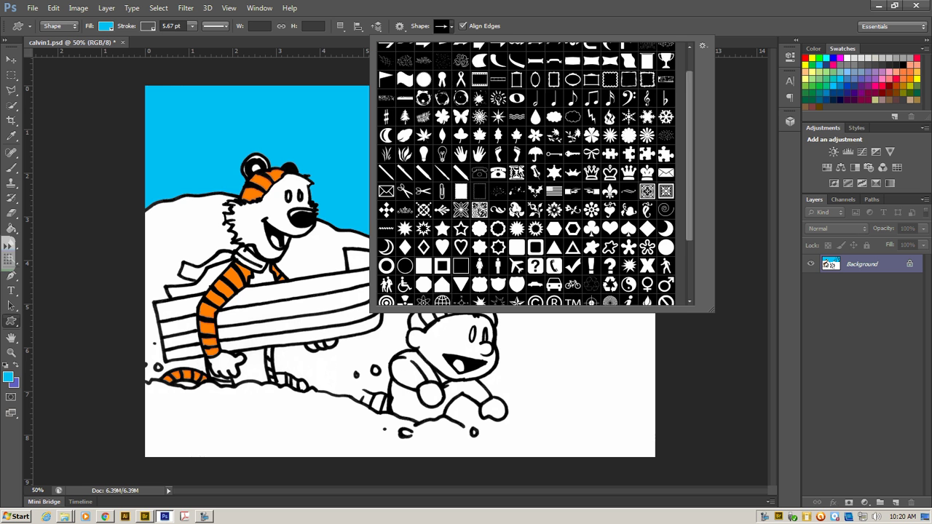
pyautogui.scroll(-3, 517, 172)
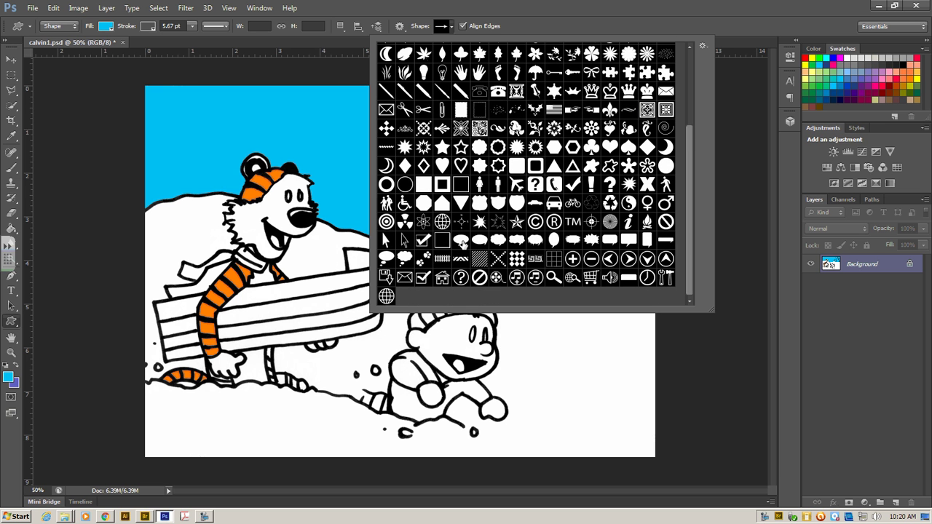
pyautogui.click(463, 243)
pyautogui.click(340, 71)
pyautogui.click(440, 214)
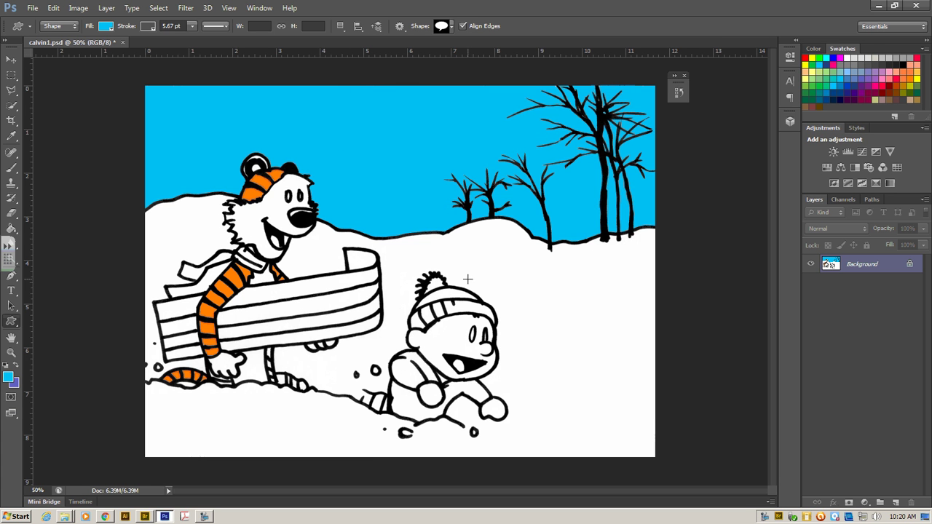
pyautogui.moveTo(495, 298); pyautogui.dragTo(655, 188)
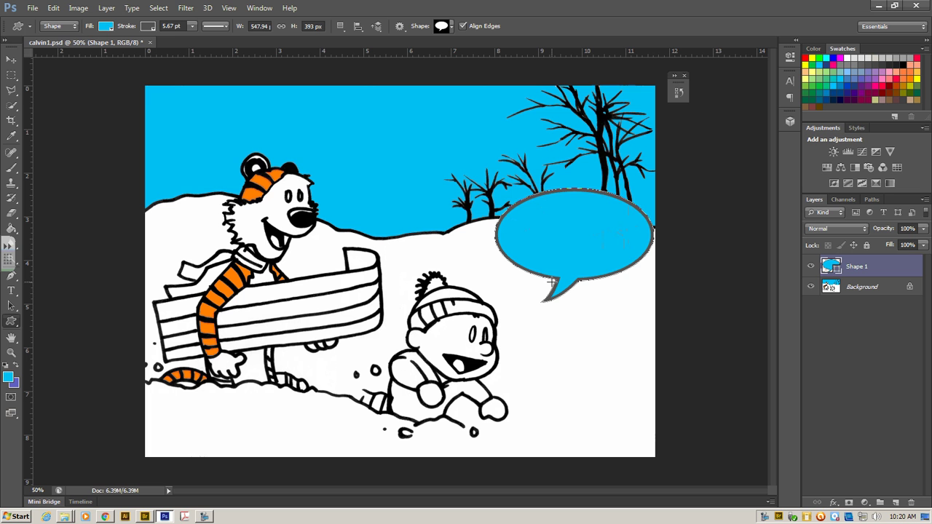
# Step: Give the speech bubble a white fill and a black outline
pyautogui.click(105, 27)
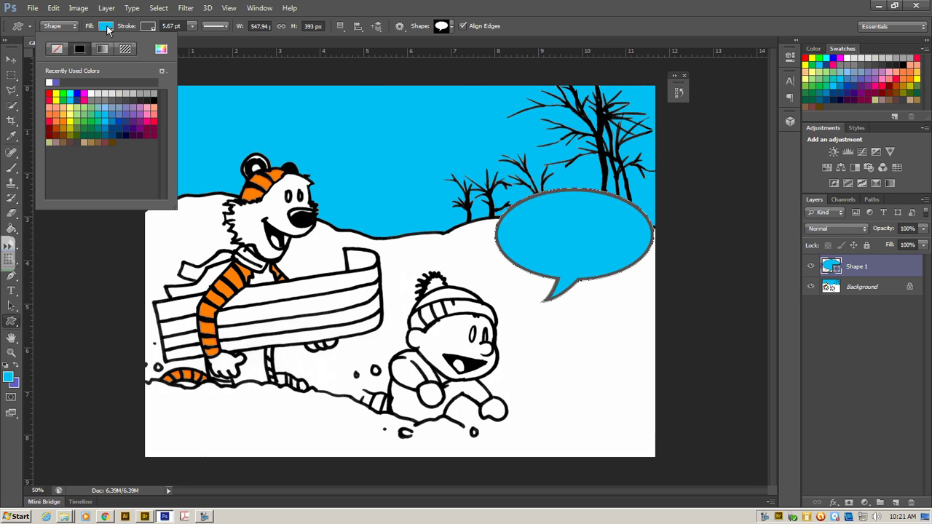
pyautogui.click(50, 81)
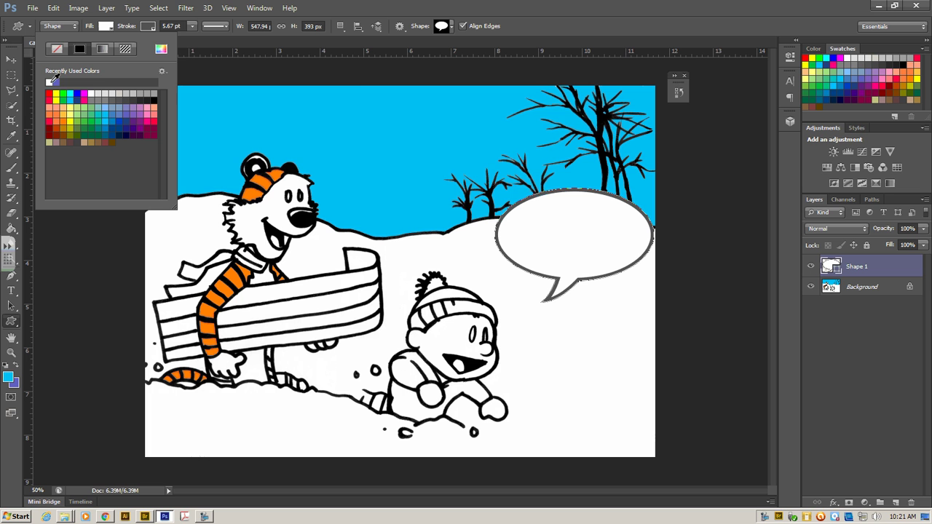
pyautogui.click(148, 26)
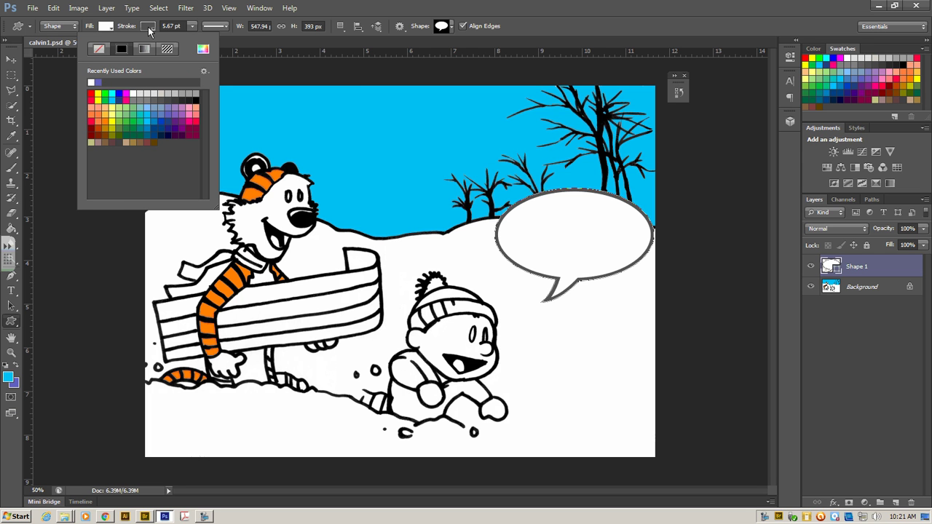
pyautogui.click(197, 96)
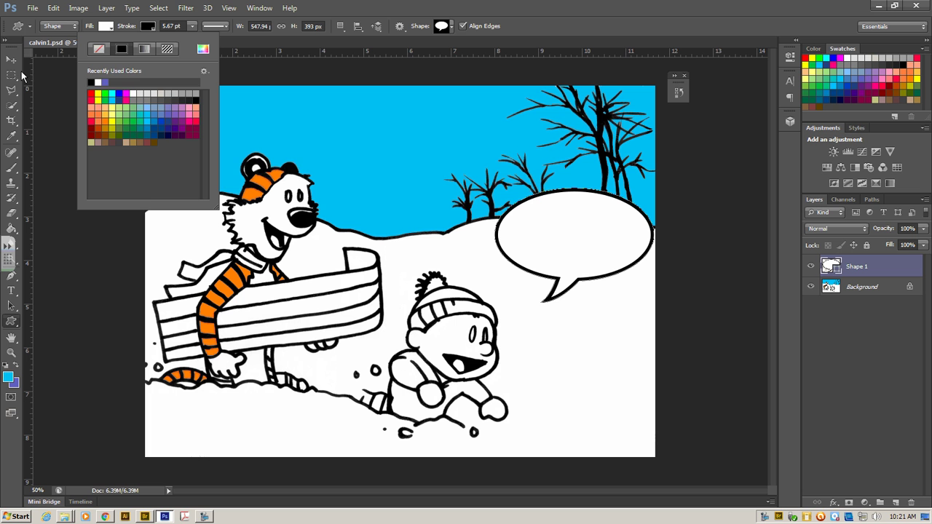
pyautogui.click(119, 28)
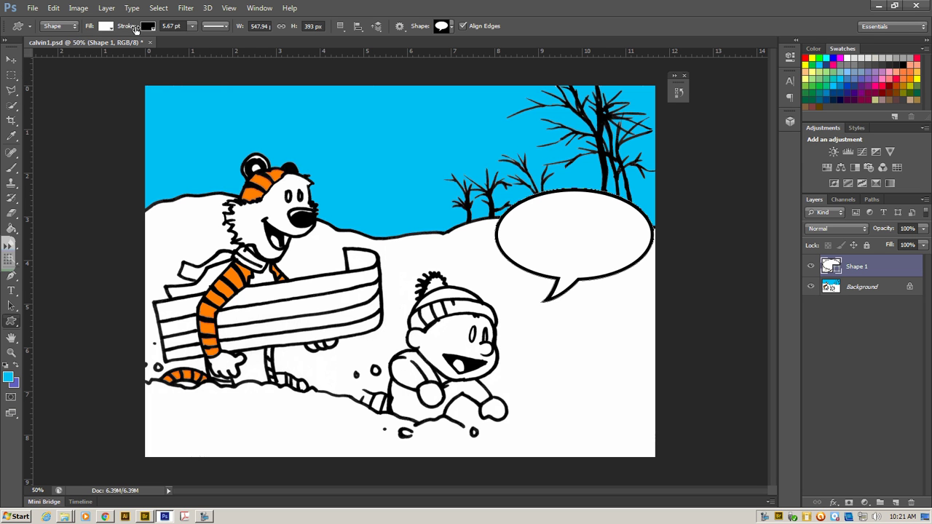
# Step: Move the bubble left above Calvin's hat, narrow it, and commit the transform
pyautogui.click(11, 59)
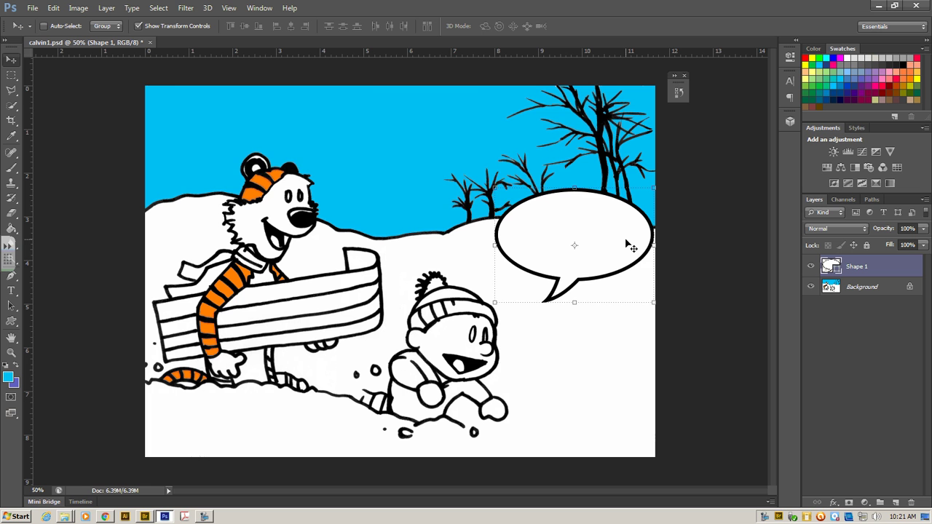
pyautogui.moveTo(625, 245); pyautogui.dragTo(592, 251)
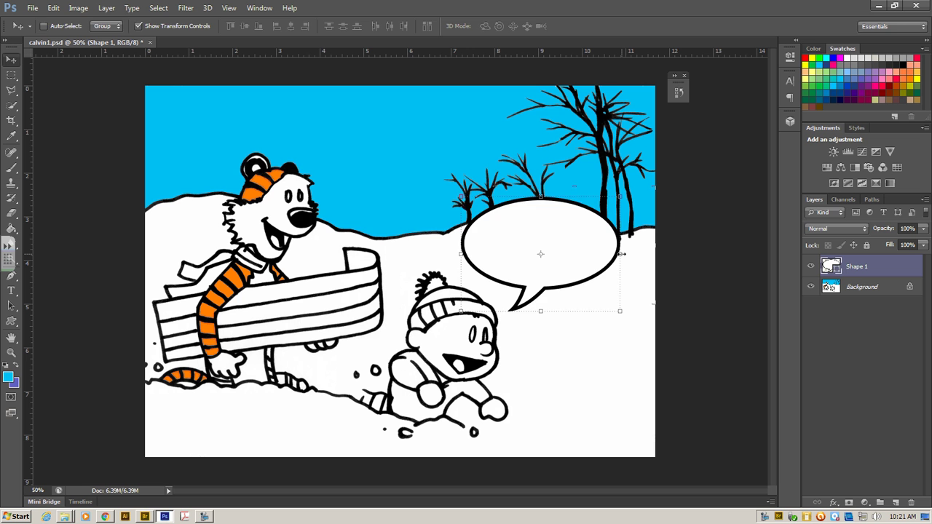
pyautogui.moveTo(621, 253); pyautogui.dragTo(598, 254)
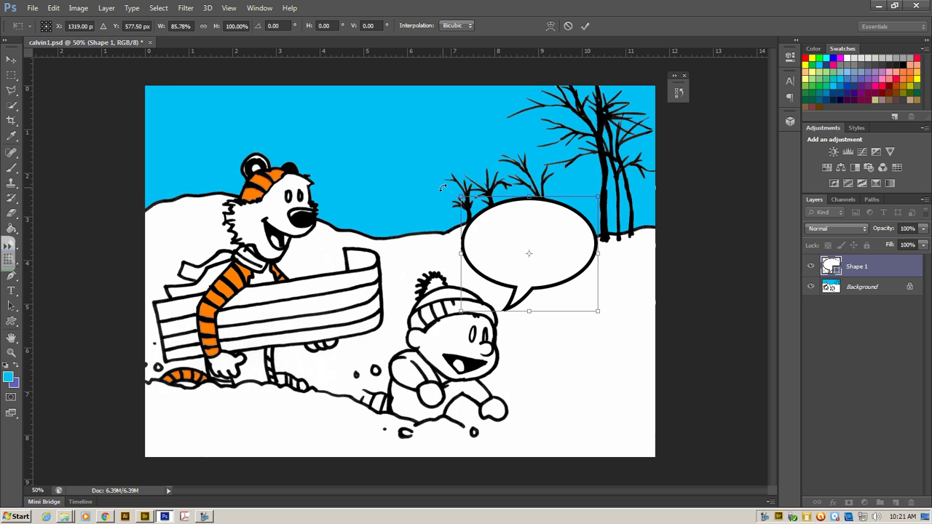
pyautogui.moveTo(443, 187); pyautogui.dragTo(430, 169)
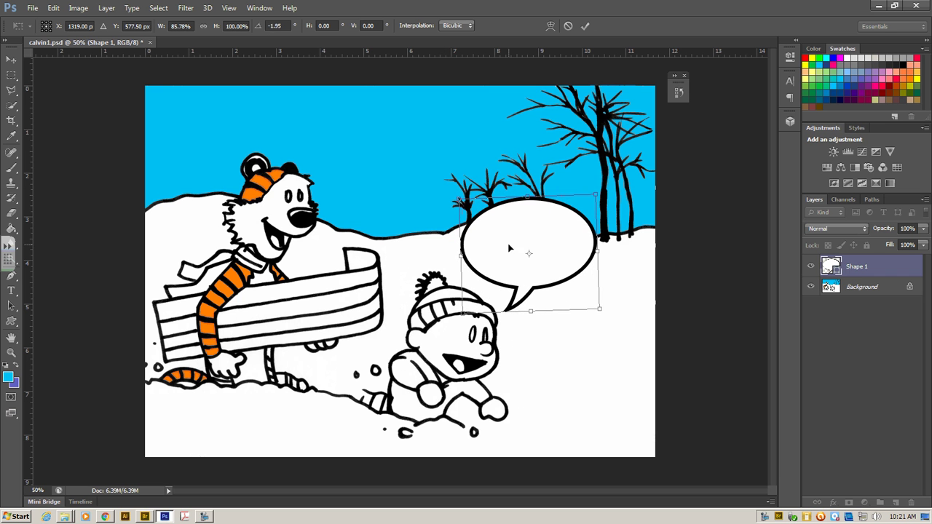
pyautogui.press('Return')
pyautogui.moveTo(492, 255); pyautogui.dragTo(503, 246)
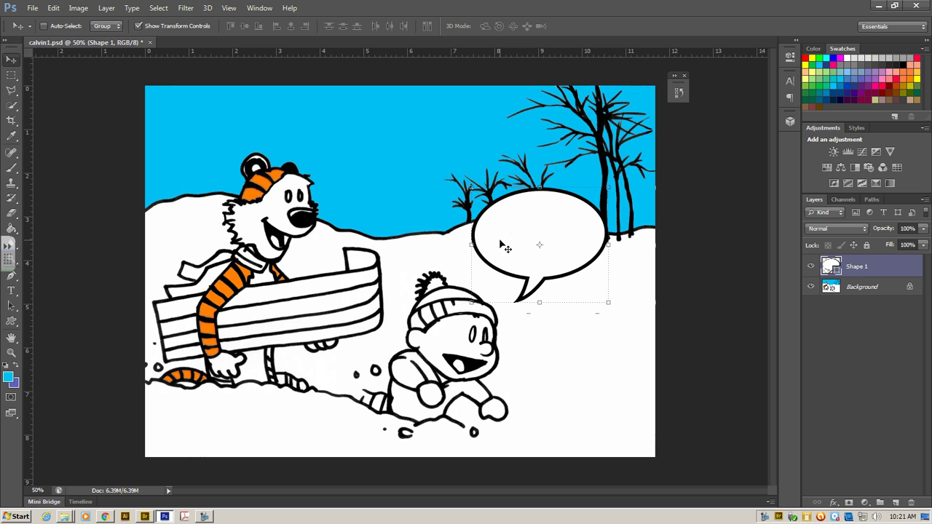
pyautogui.click(870, 290)
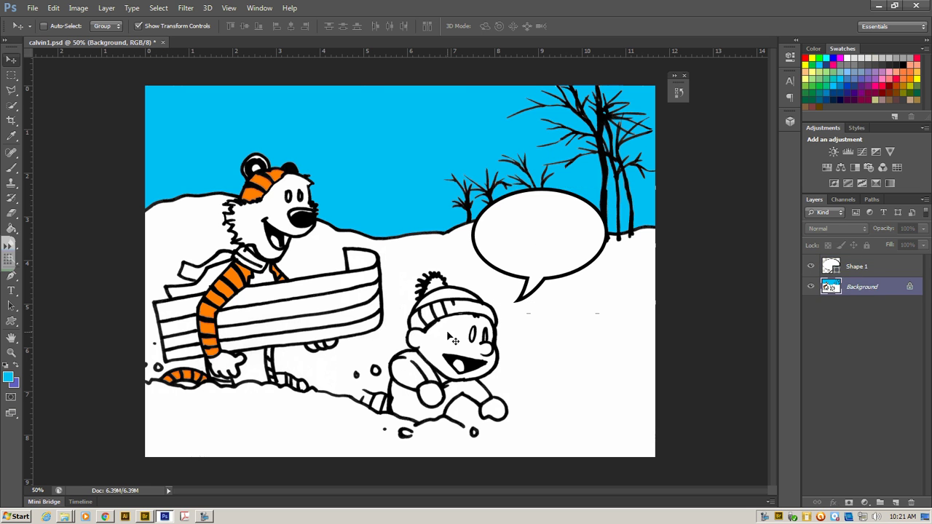
pyautogui.click(870, 269)
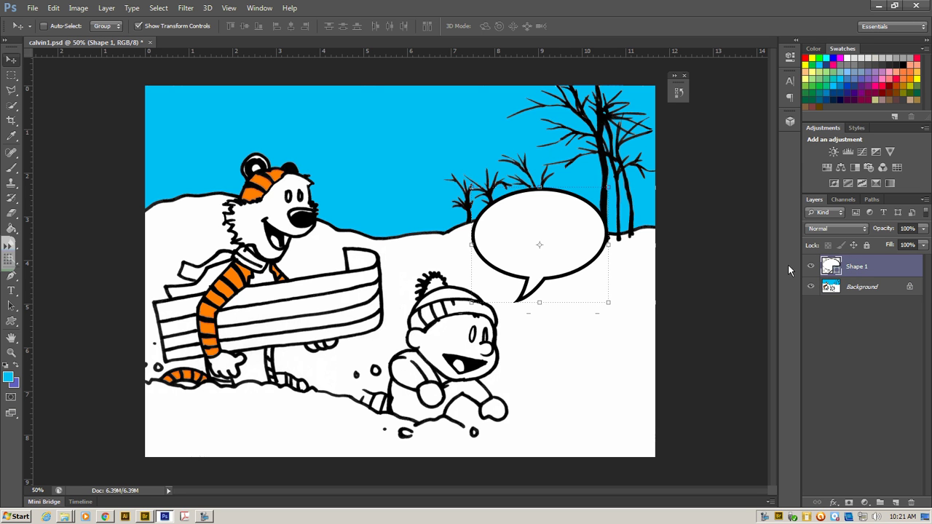
# Step: Add a text layer reading 'LOVE THE SNOW' inside the bubble and select the text
pyautogui.click(19, 290)
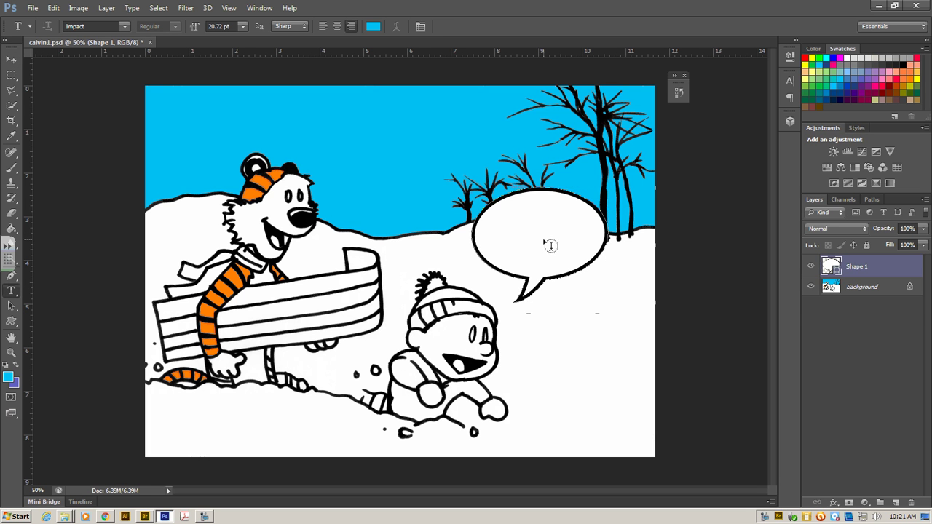
pyautogui.click(537, 240)
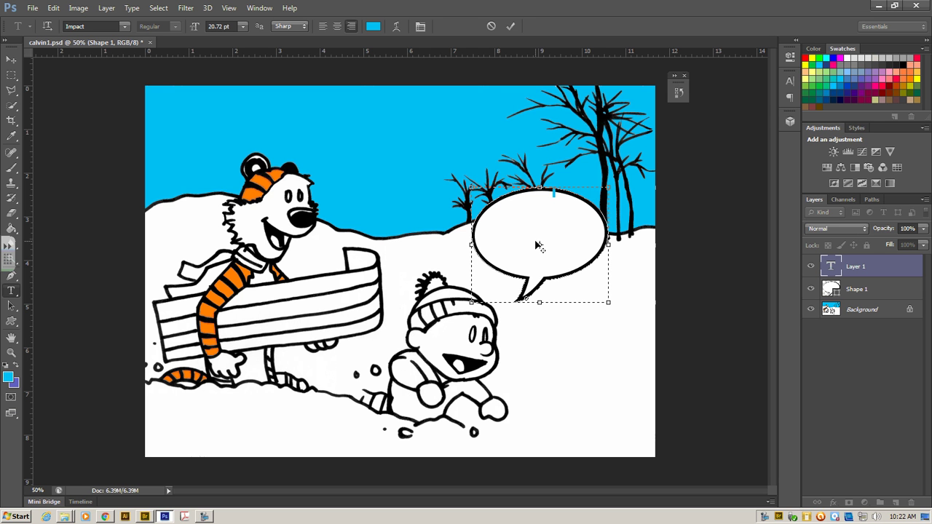
pyautogui.write('LOVE  THE SNOW')
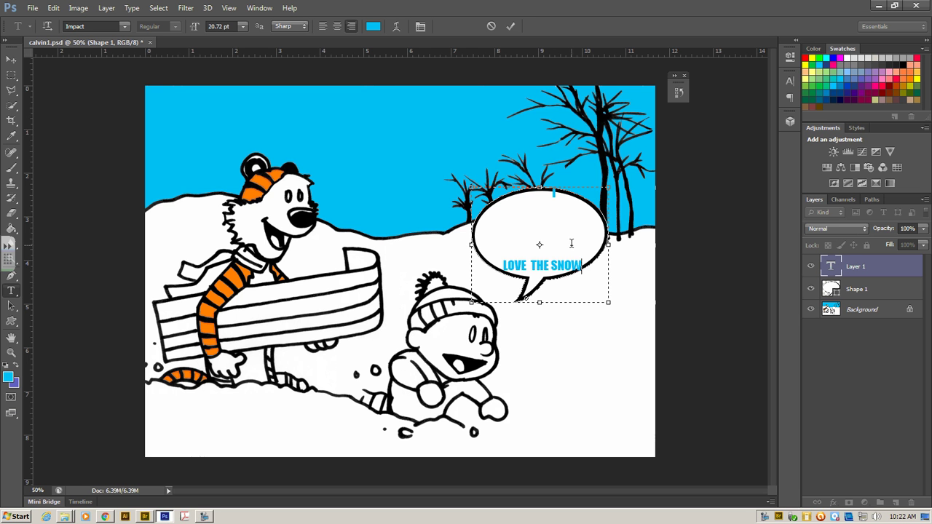
pyautogui.moveTo(582, 270); pyautogui.dragTo(468, 217)
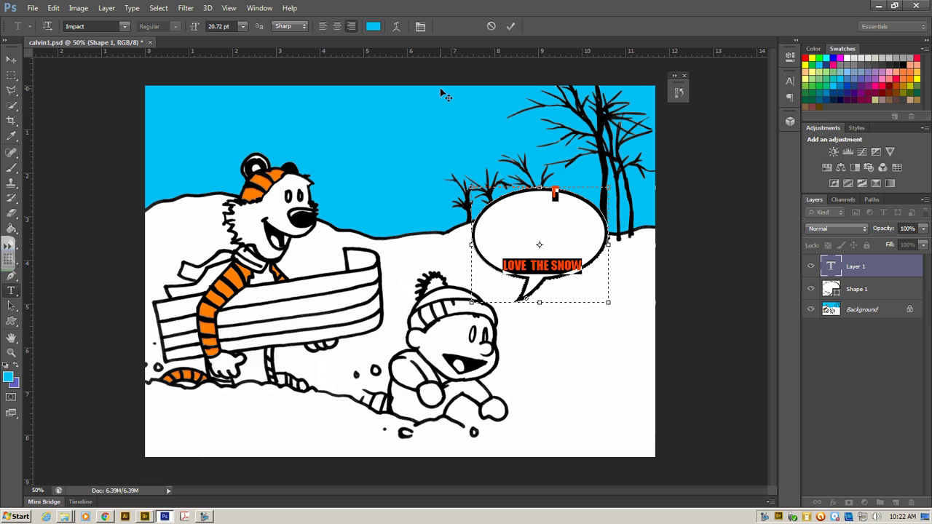
# Step: Centre the bubble text and set it to 30 pt with 36 pt leading
pyautogui.click(337, 27)
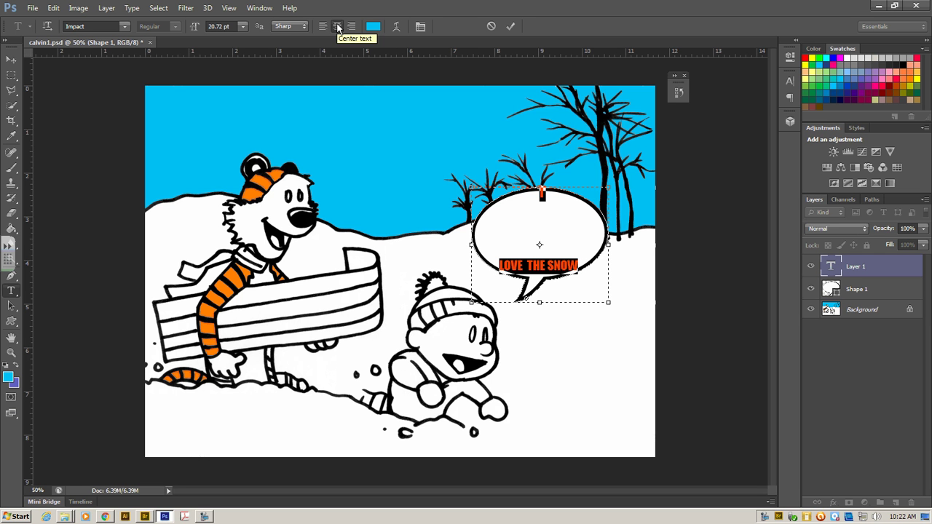
pyautogui.click(242, 26)
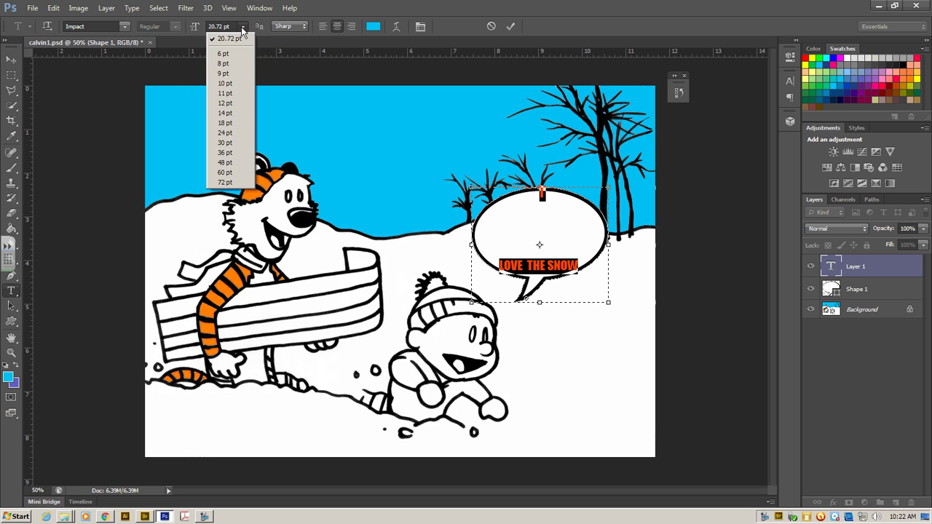
pyautogui.click(230, 145)
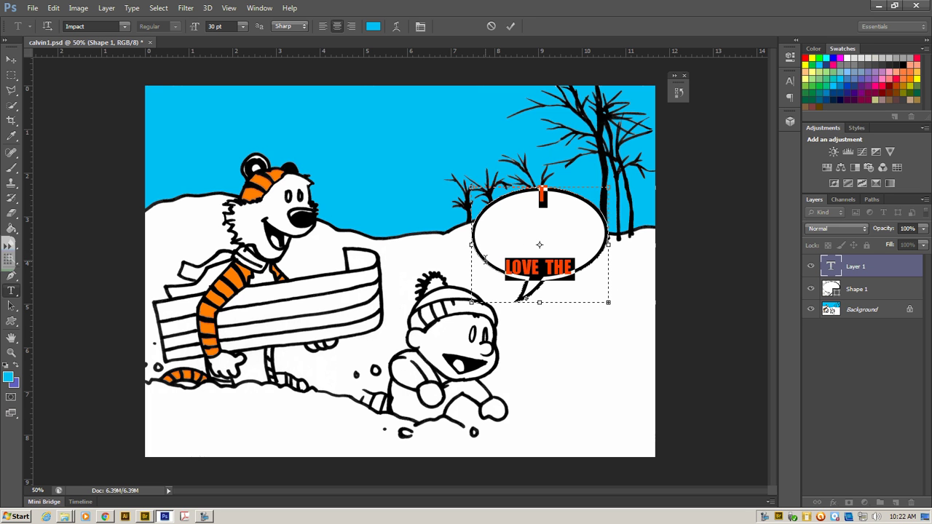
pyautogui.click(264, 10)
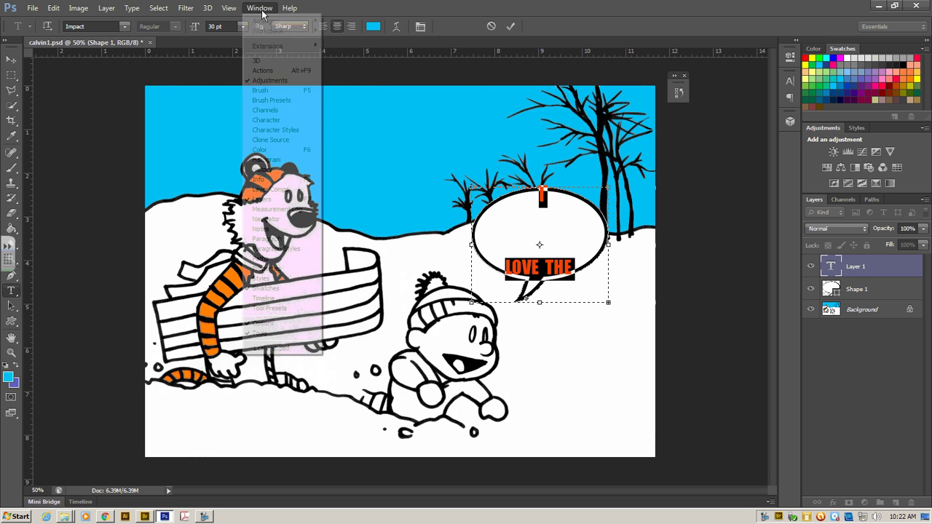
pyautogui.click(266, 119)
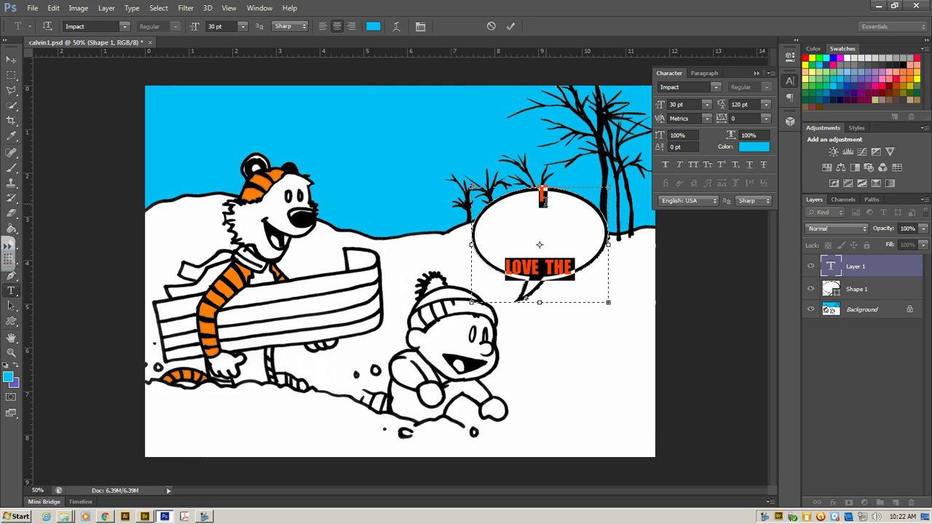
pyautogui.click(767, 106)
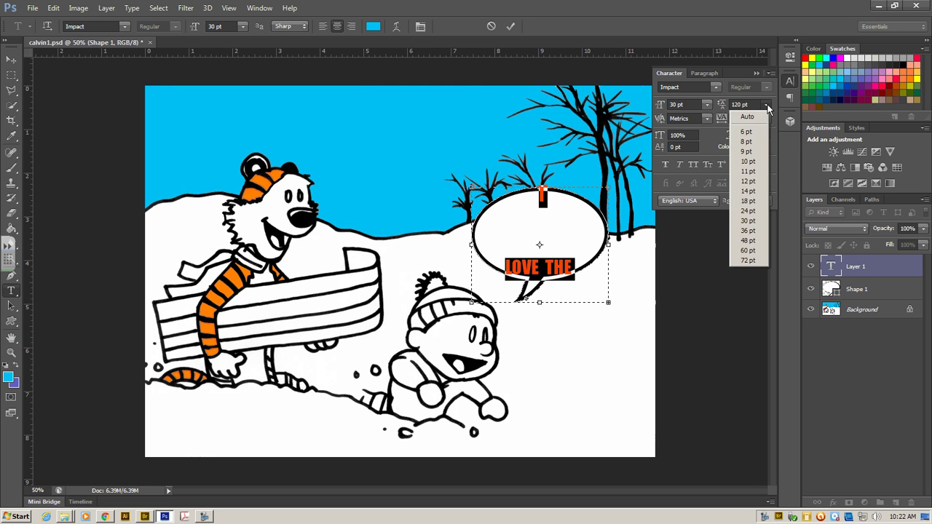
pyautogui.click(749, 231)
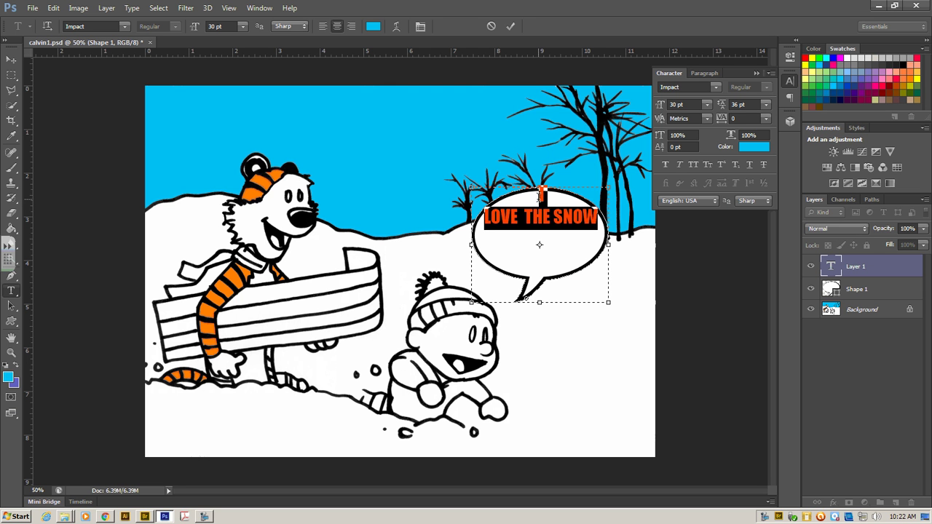
# Step: Insert 'I' before LOVE so the text reads 'I LOVE THE SNOW', and commit
pyautogui.click(540, 195)
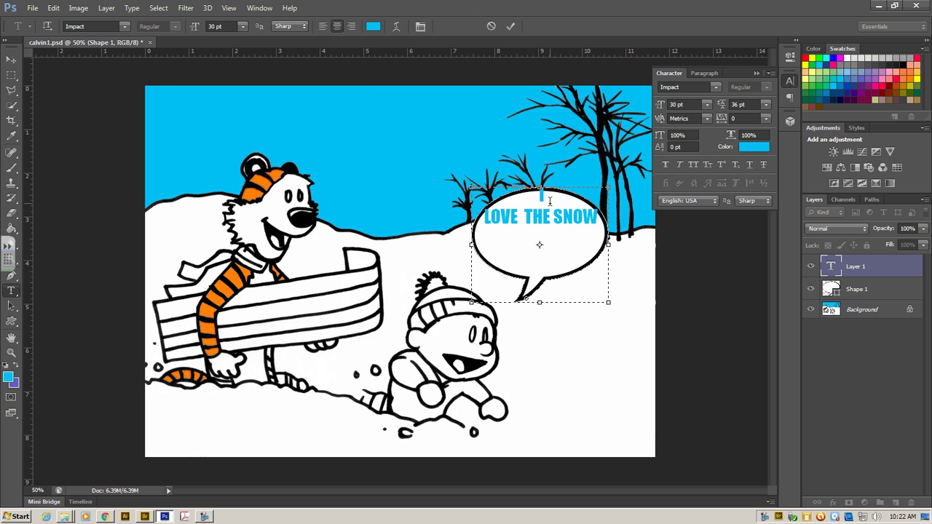
pyautogui.write('I')
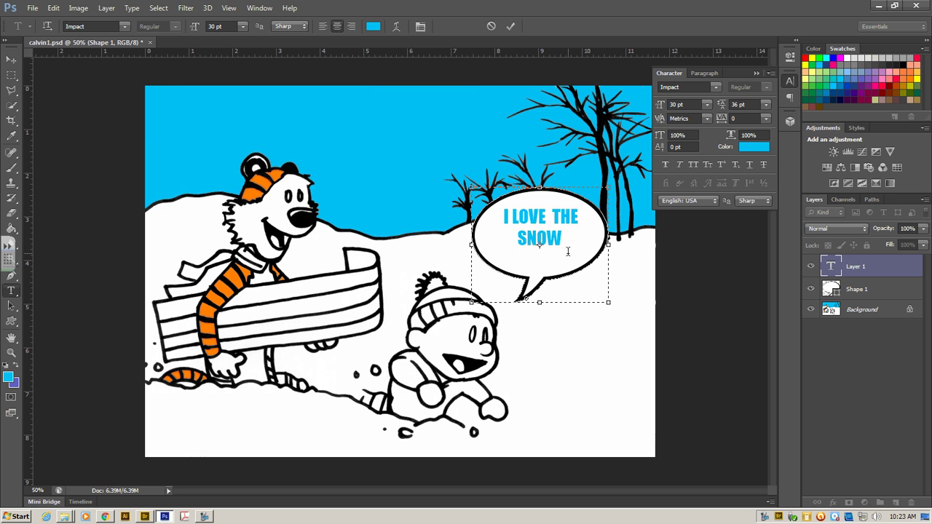
pyautogui.click(9, 60)
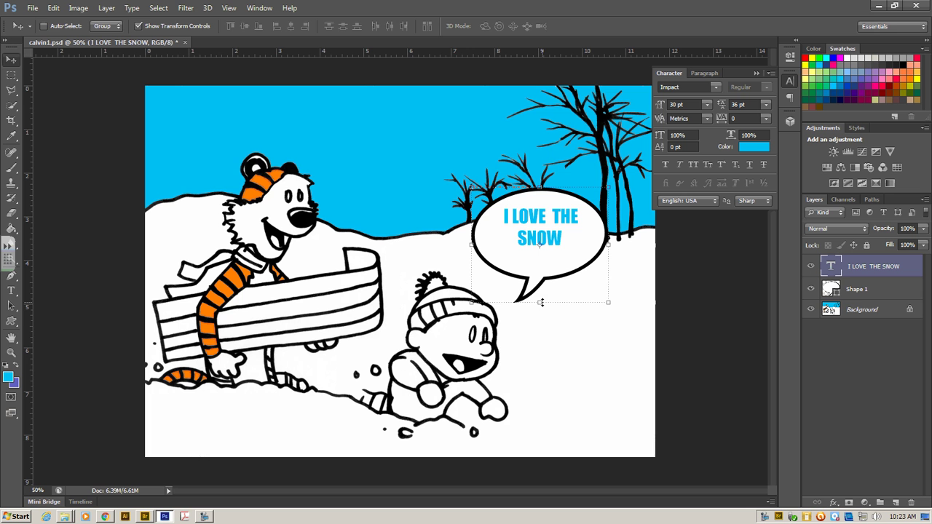
# Step: Stretch the text slightly taller and shorten the speech bubble around it
pyautogui.moveTo(539, 302); pyautogui.dragTo(539, 319)
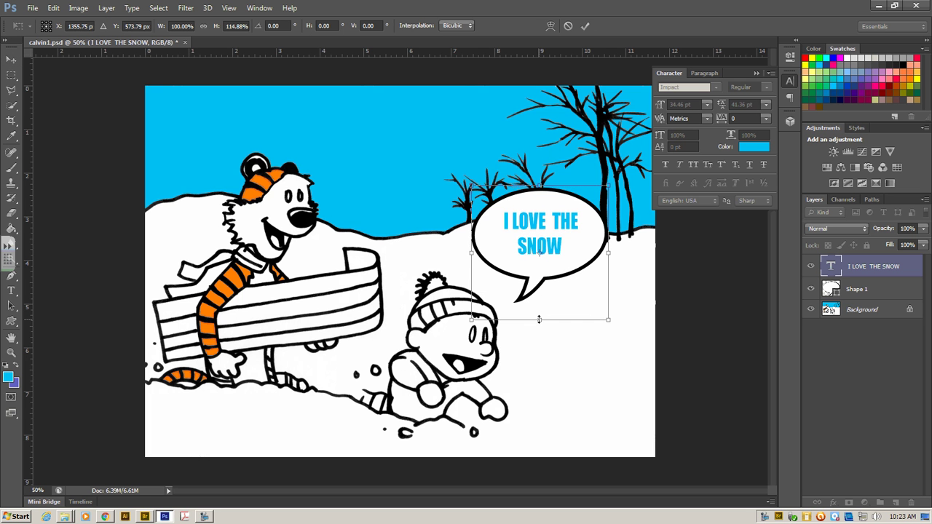
pyautogui.press('Return')
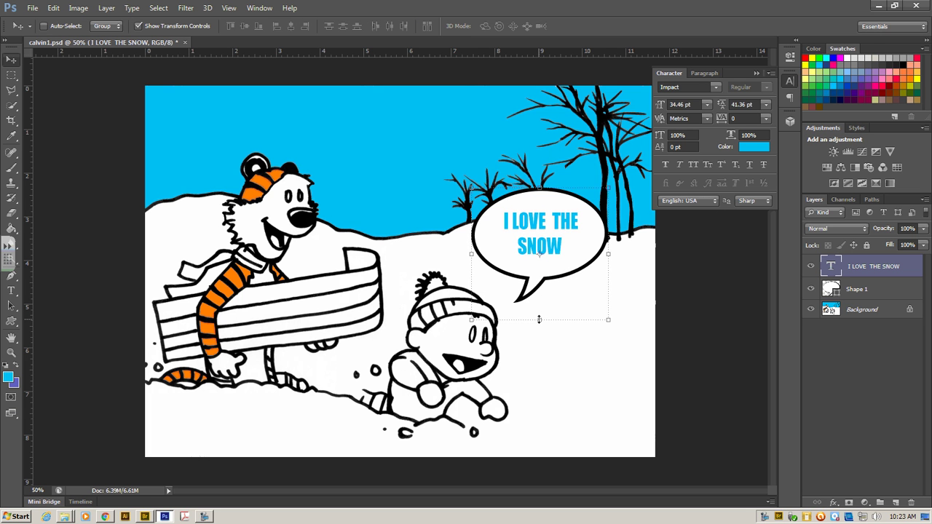
pyautogui.click(874, 291)
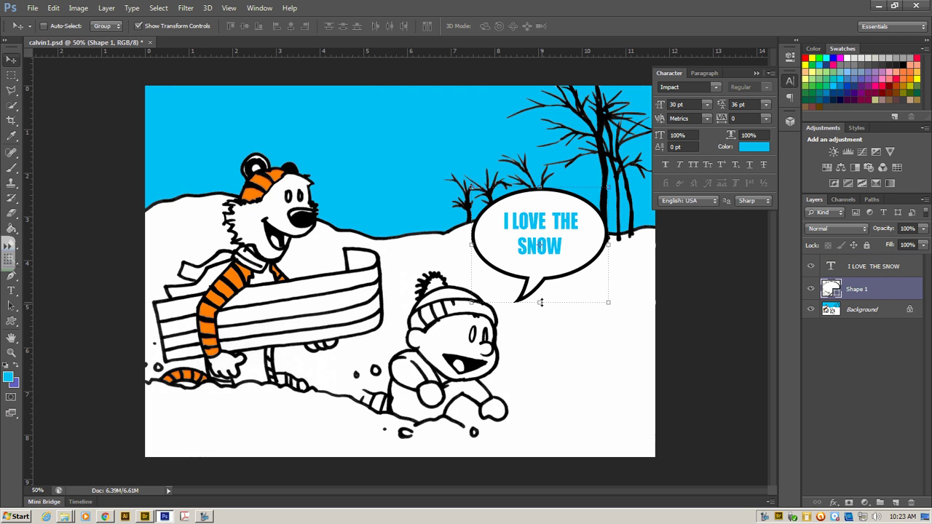
pyautogui.moveTo(540, 303); pyautogui.dragTo(541, 295)
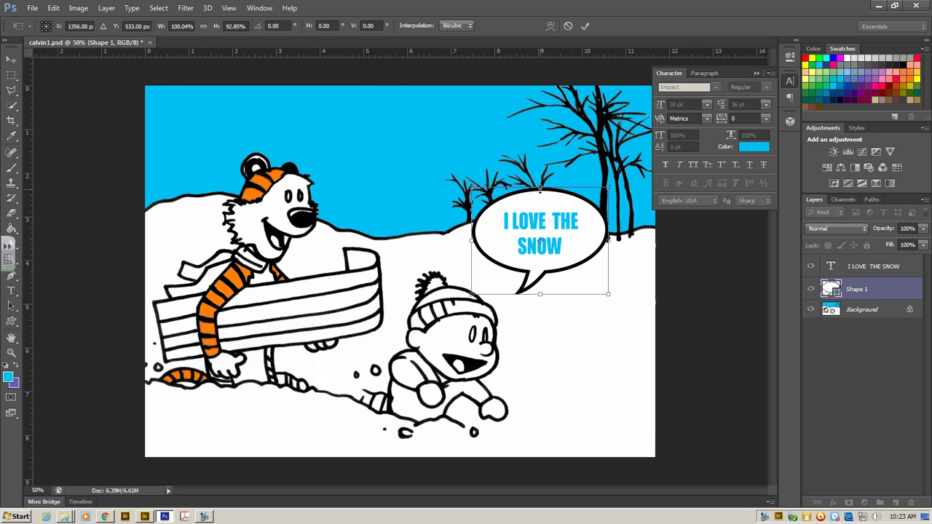
pyautogui.moveTo(540, 188); pyautogui.dragTo(540, 193)
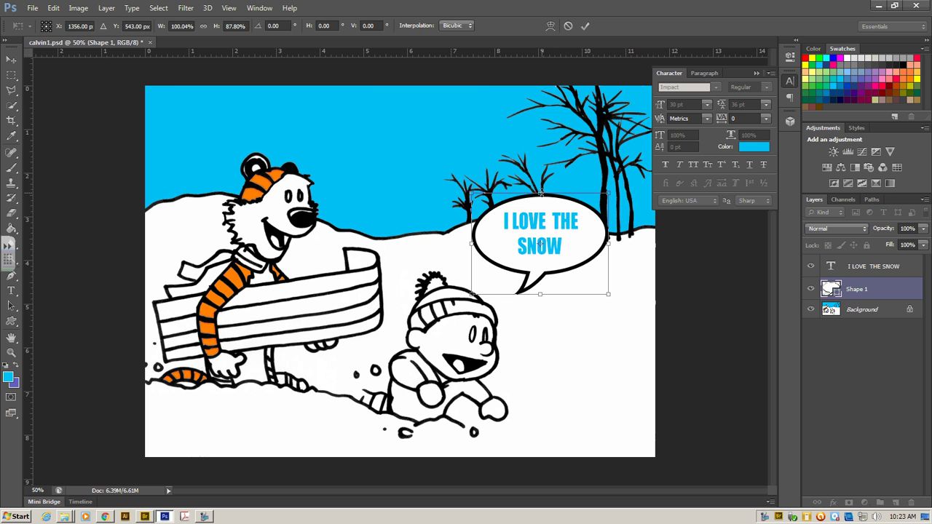
pyautogui.press('Return')
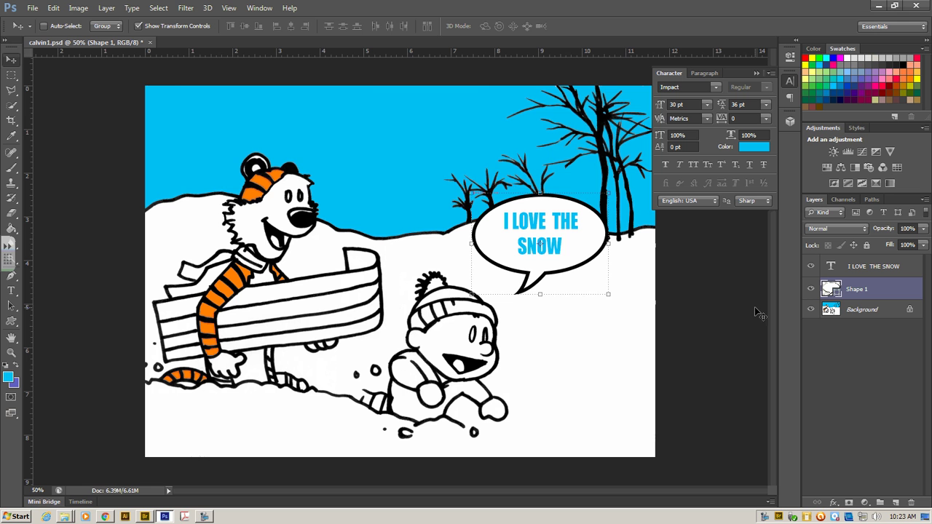
# Step: Paint-bucket fill Calvin's face on the Background layer with a peach skin tone, replacing a brief orange fill
pyautogui.click(10, 227)
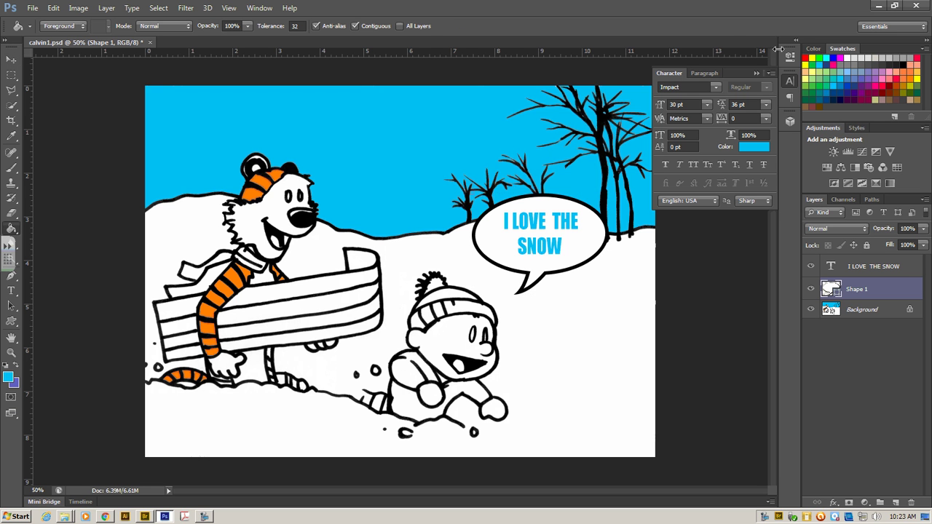
pyautogui.click(806, 69)
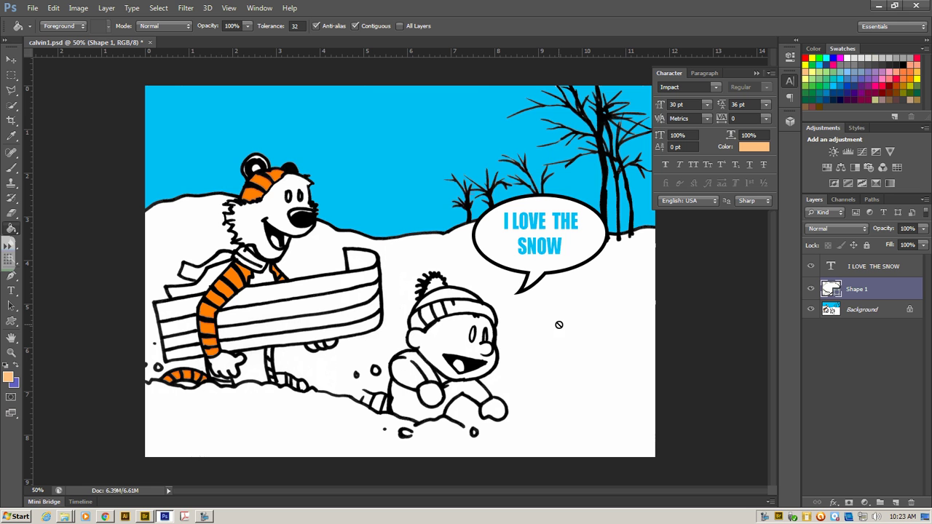
pyautogui.click(854, 312)
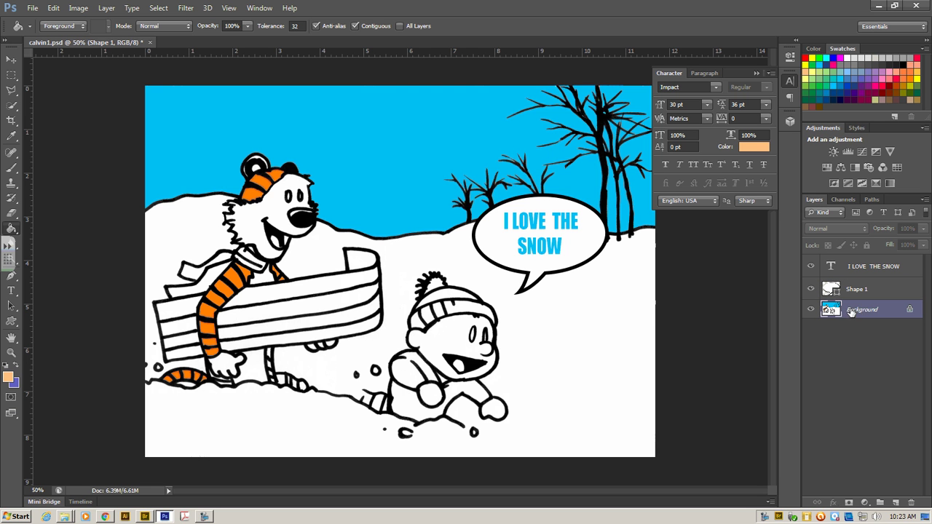
pyautogui.click(453, 347)
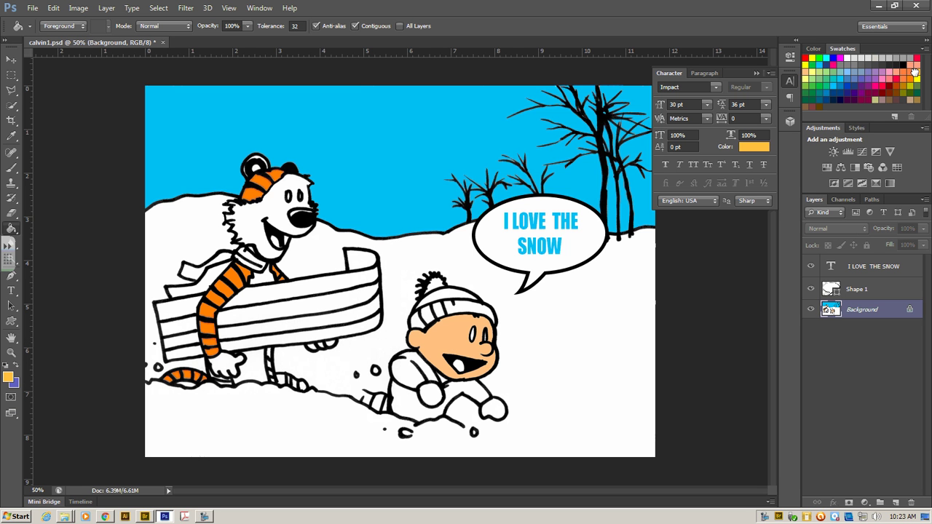
pyautogui.click(449, 331)
pyautogui.click(916, 64)
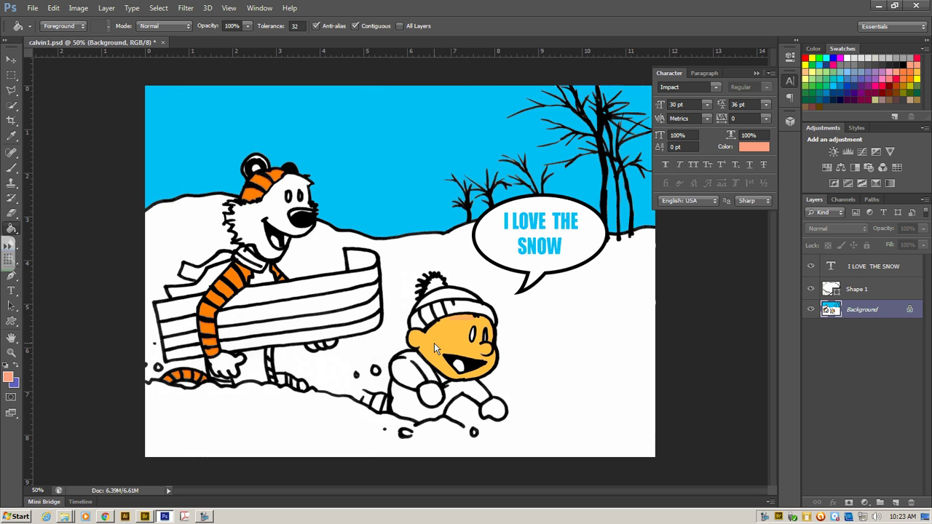
pyautogui.click(434, 343)
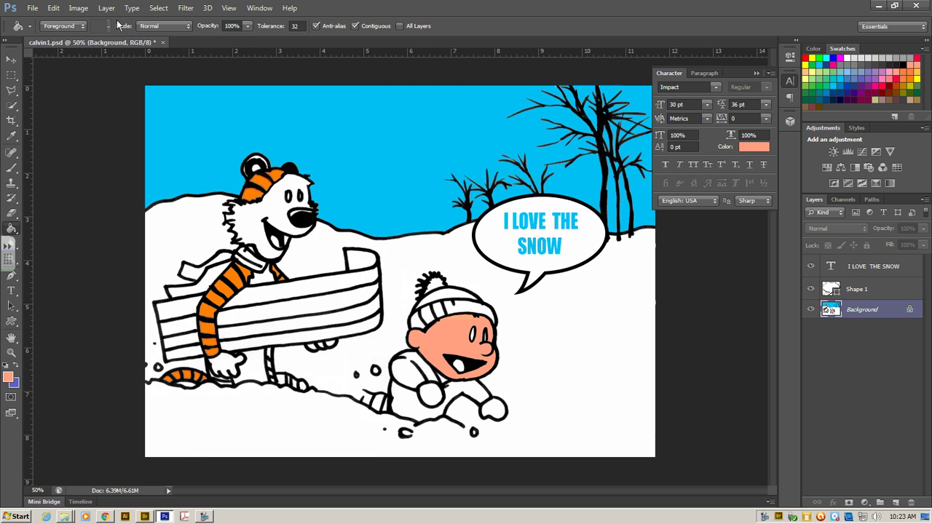
# Step: Save the drawing as a new Photoshop PSD in the Q2 folder, named after the teacher
pyautogui.click(32, 9)
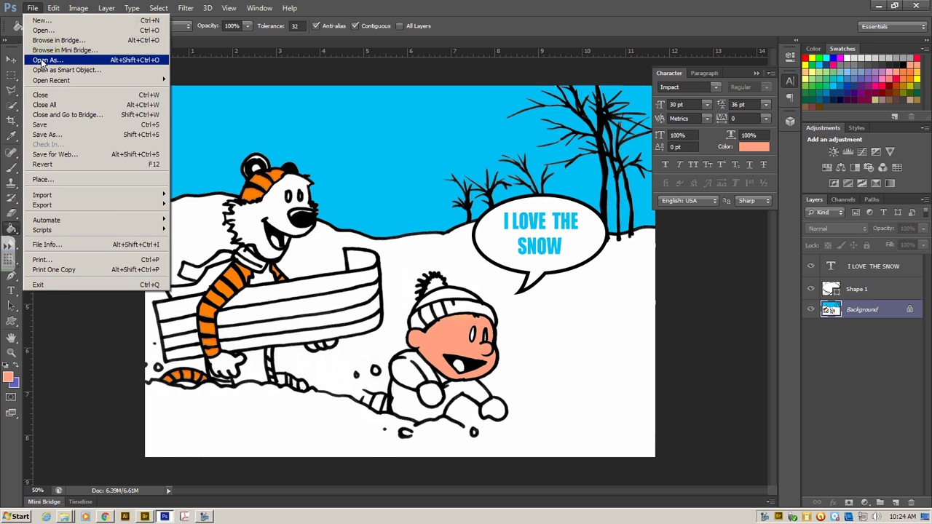
pyautogui.click(59, 134)
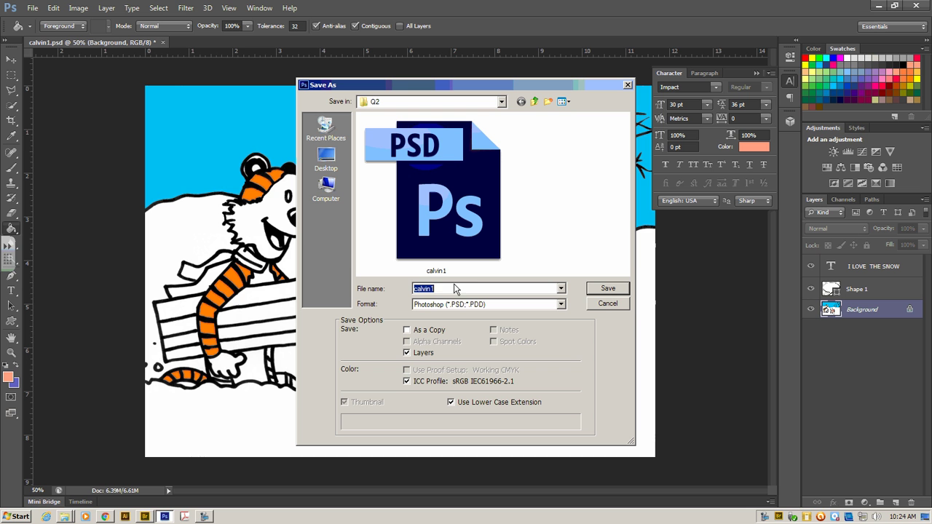
pyautogui.write('mr antonucci')
pyautogui.click(611, 290)
pyautogui.click(590, 157)
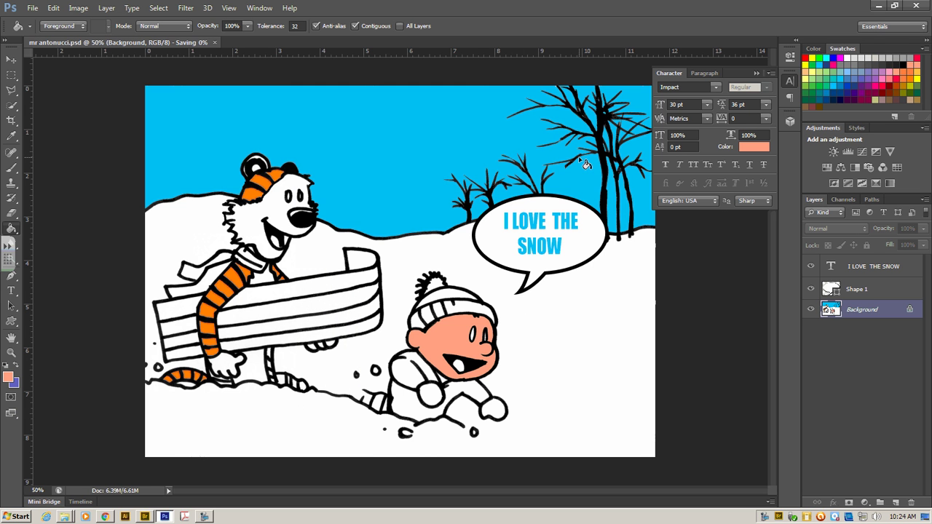